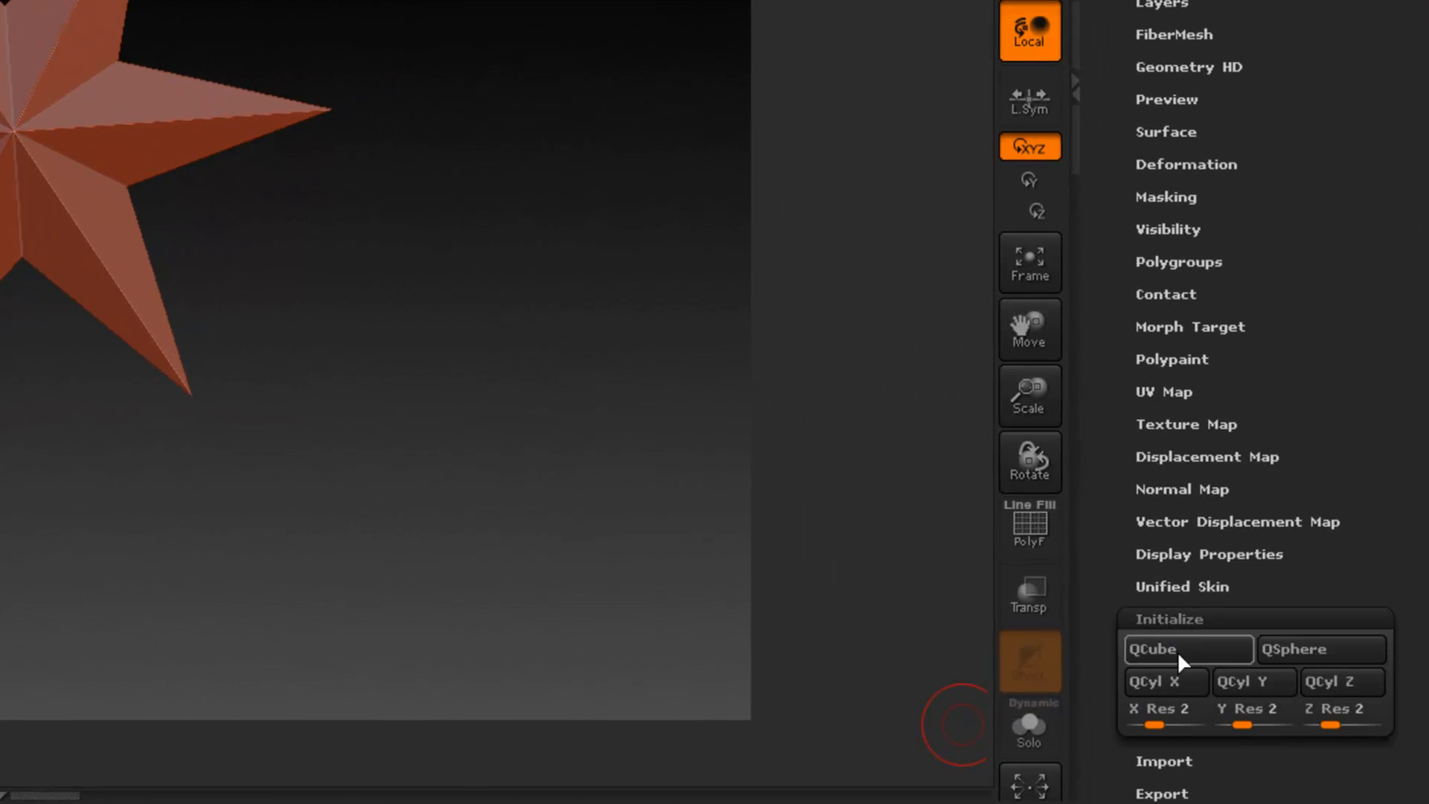
- Initialize the mesh as a QCube with X Res, Y Res and Z Res all set to 1
{"action": "left_click_drag", "start_coordinate": [1136, 708], "coordinate": [1118, 706]}
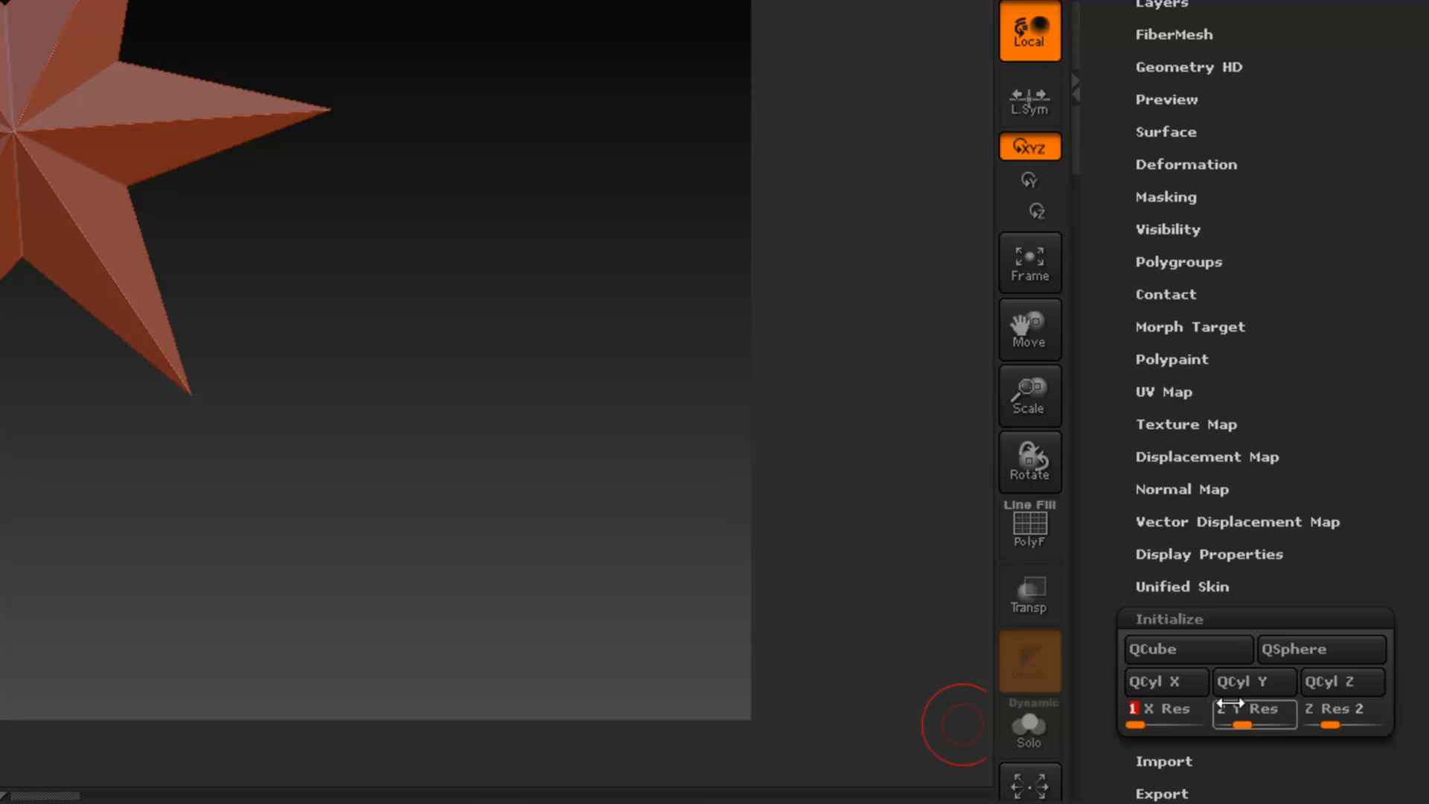
{"action": "left_click_drag", "start_coordinate": [1236, 708], "coordinate": [1186, 708]}
{"action": "left_click_drag", "start_coordinate": [1321, 708], "coordinate": [1306, 708]}
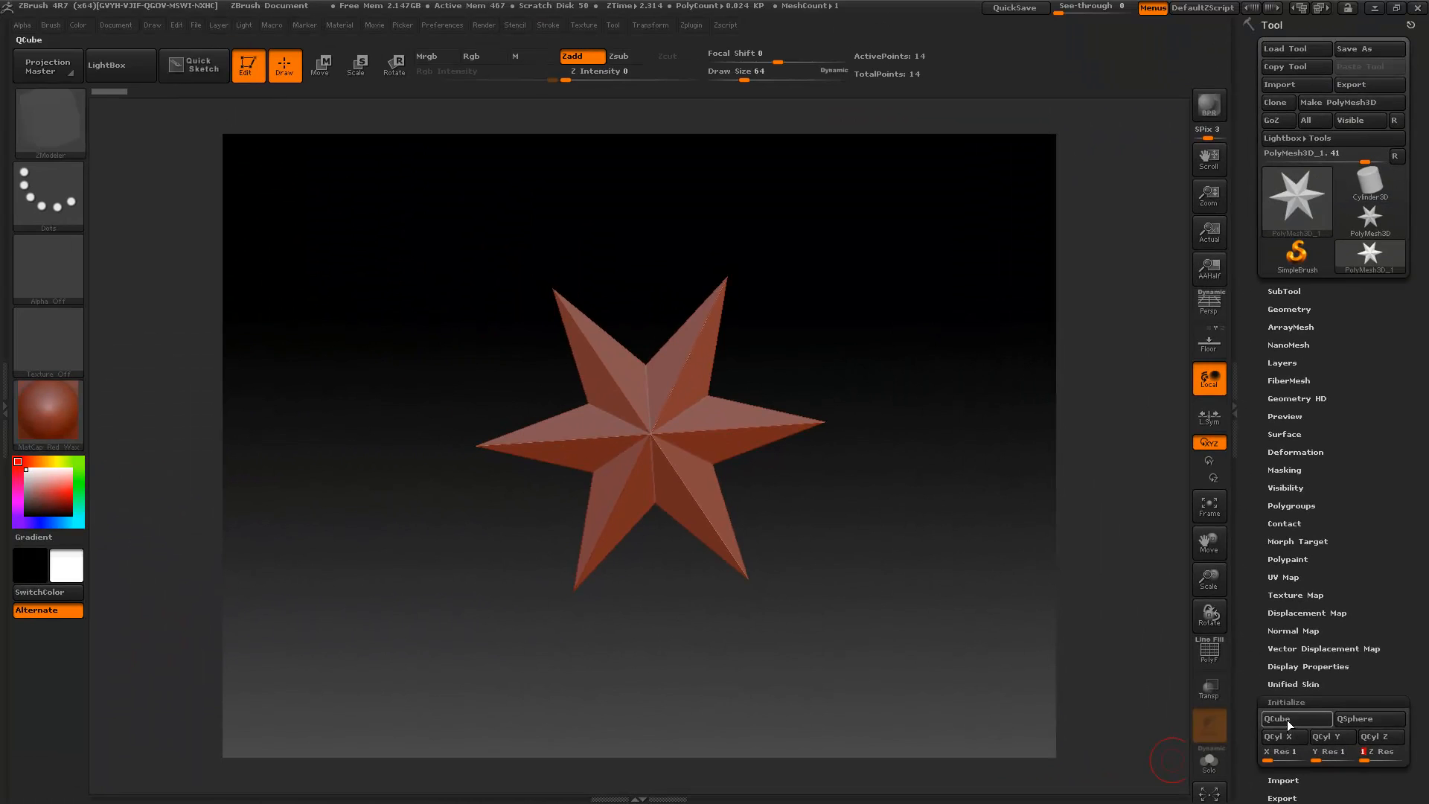
{"action": "left_click", "coordinate": [1170, 650]}
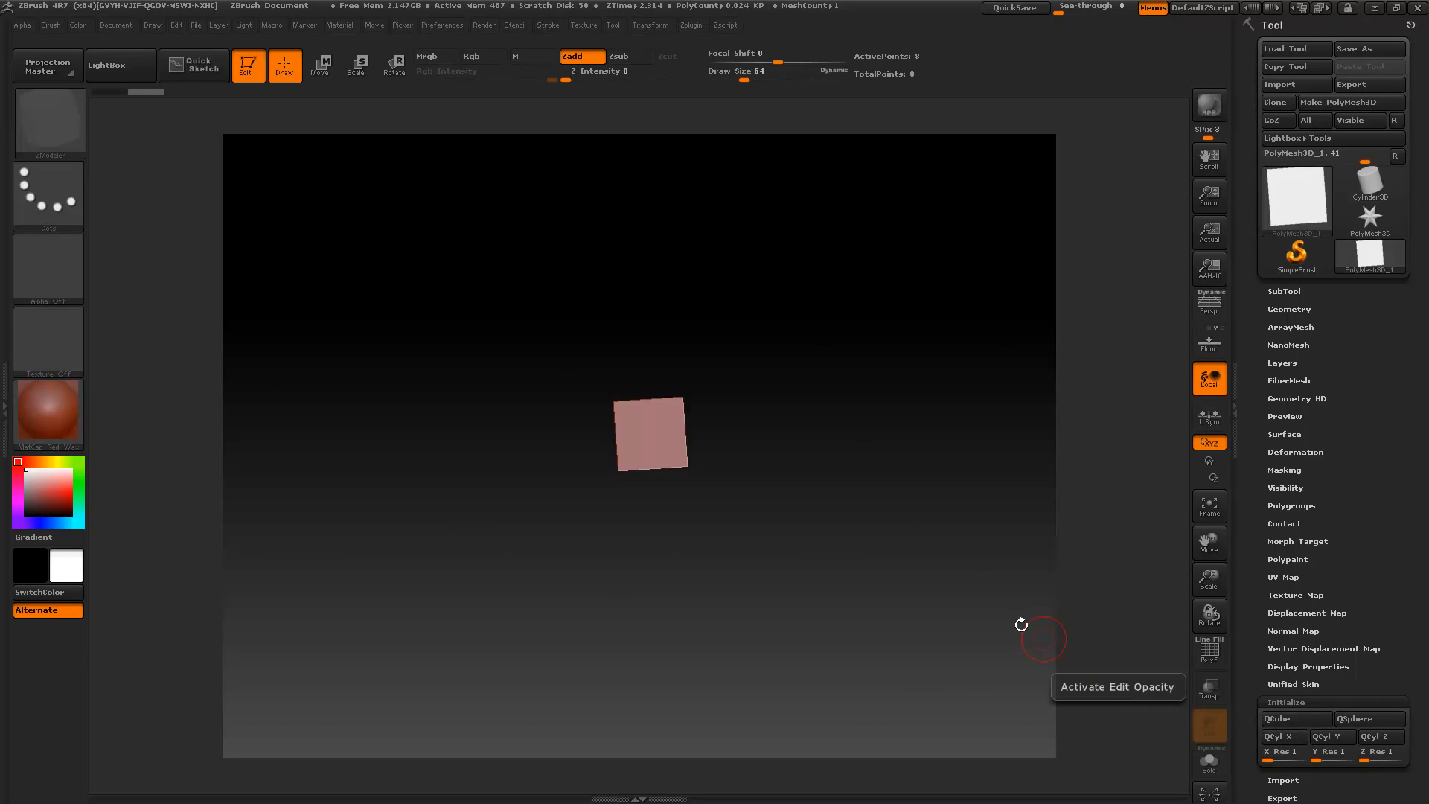
- Turn on the PolyF wireframe display and frame the cube face-on in the canvas
{"action": "left_click_drag", "start_coordinate": [941, 592], "coordinate": [1119, 645]}
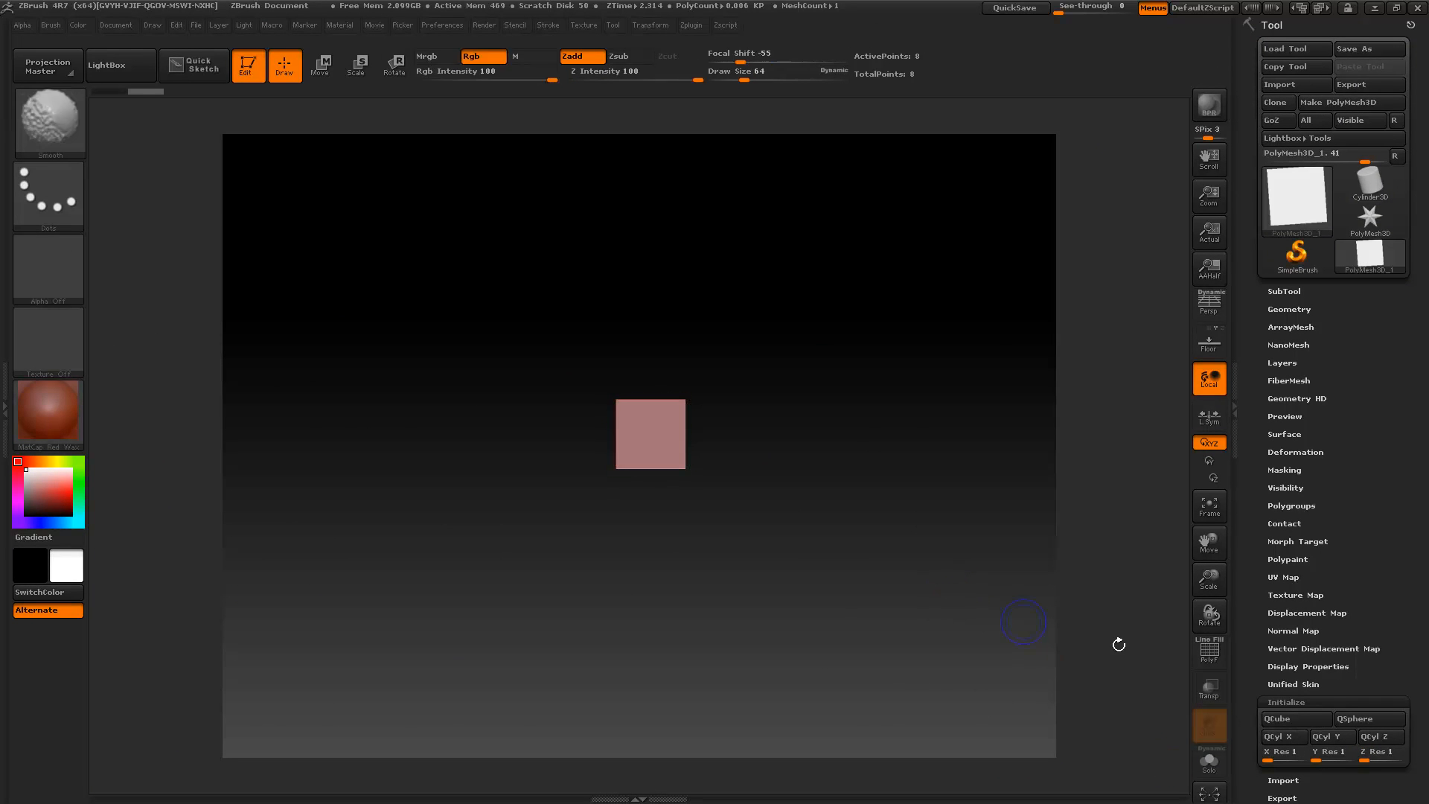
{"action": "left_click", "coordinate": [1208, 652]}
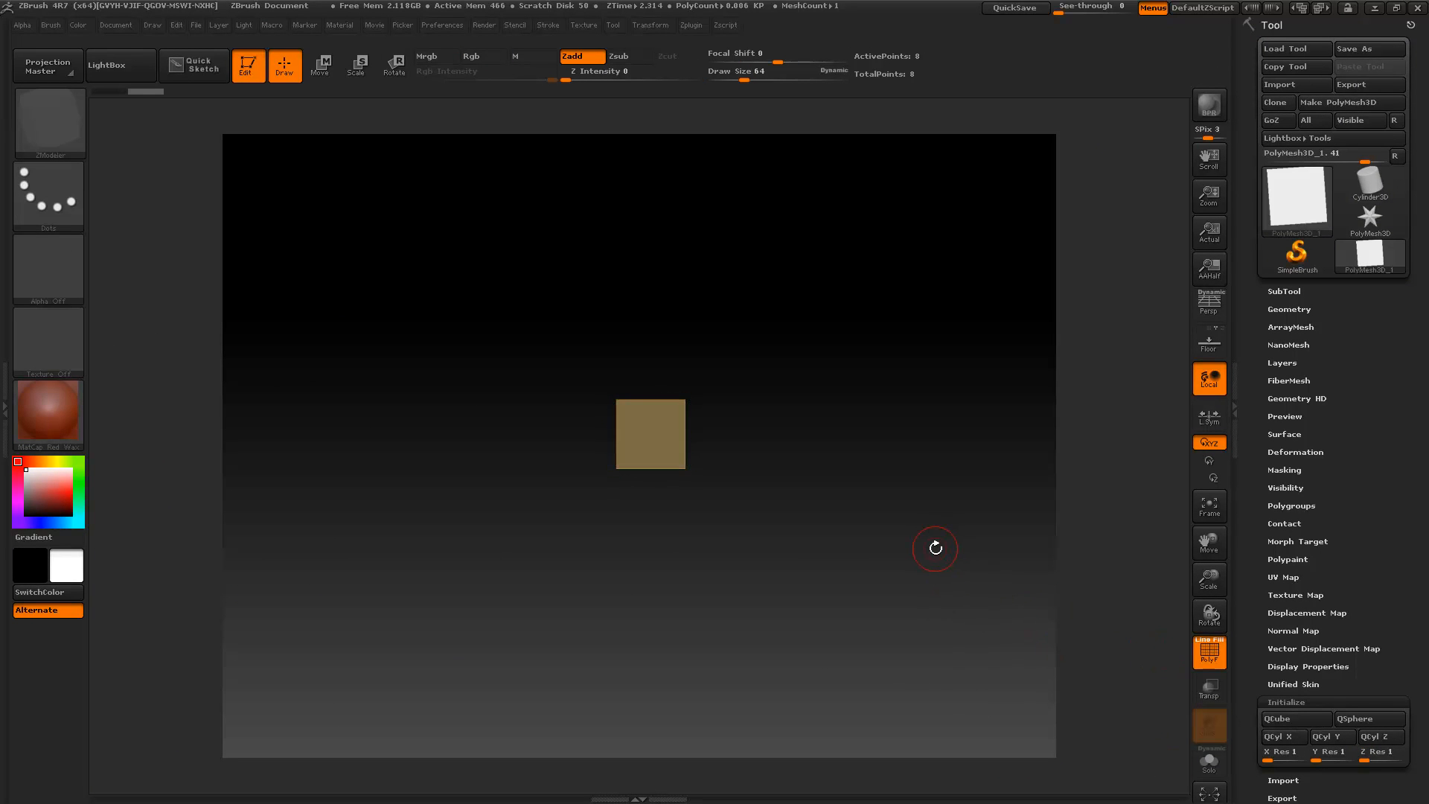
{"action": "key", "text": "f"}
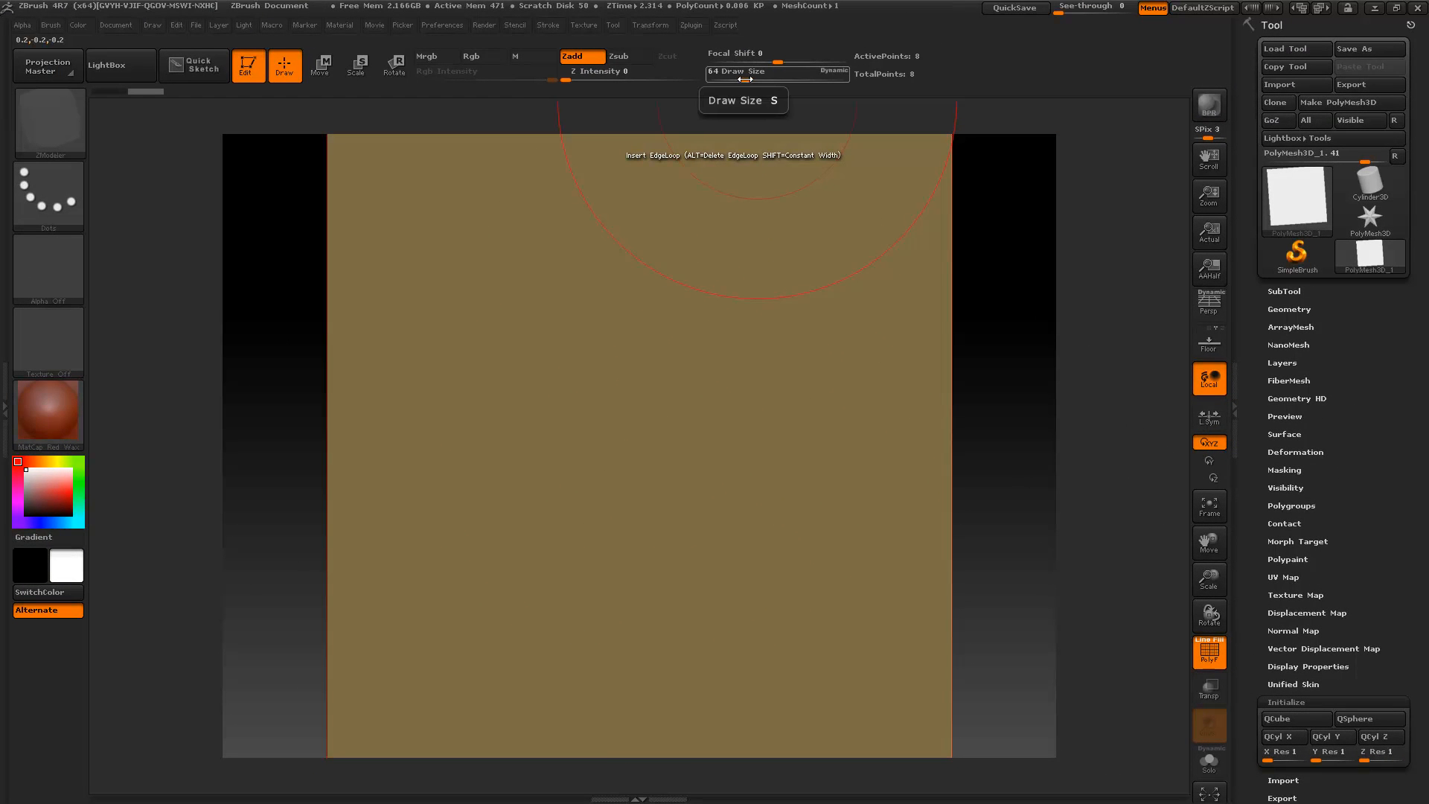
- Compare the brush with the cube face by setting the Draw Size to 100 and reducing it to 62
{"action": "left_click_drag", "start_coordinate": [741, 81], "coordinate": [748, 81]}
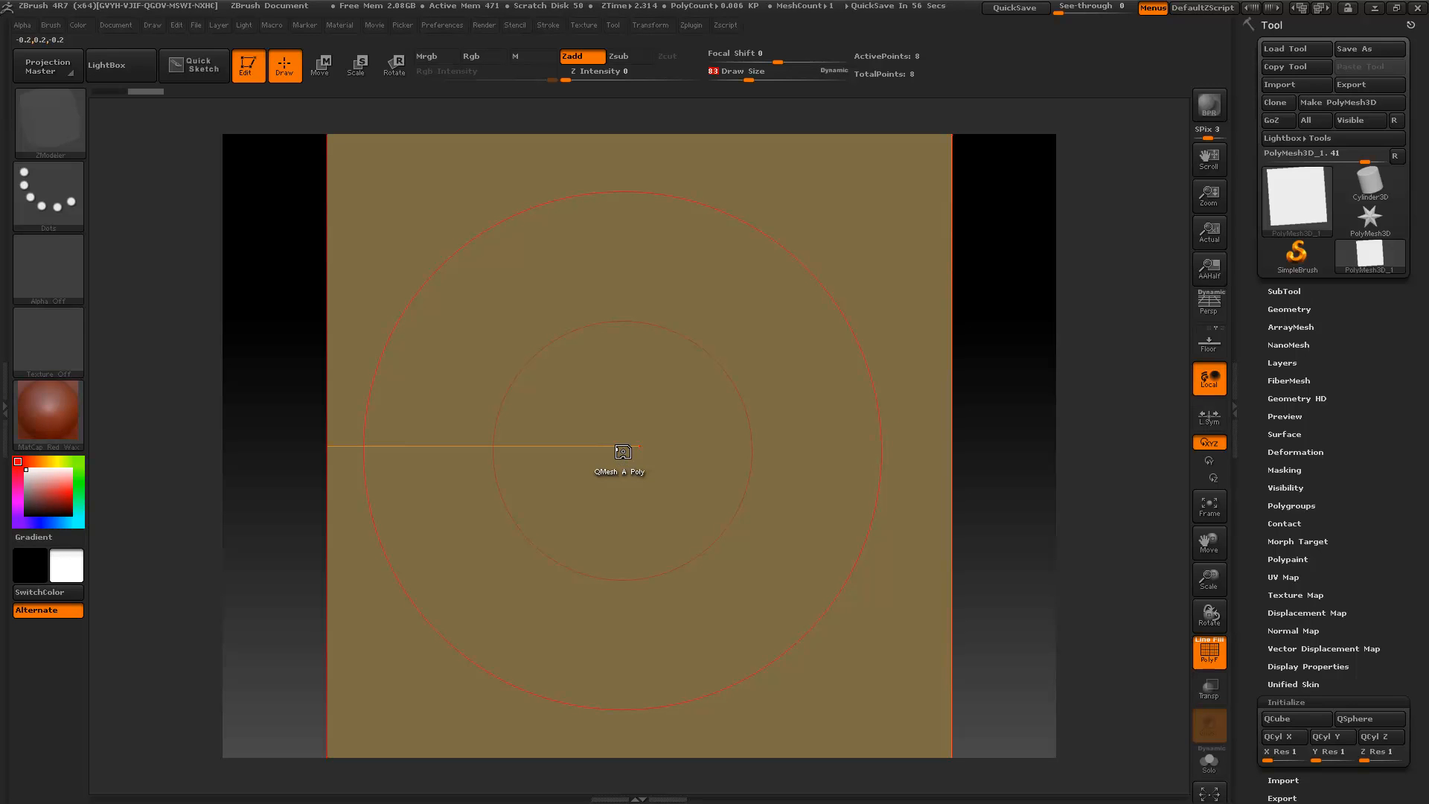
{"action": "left_click_drag", "start_coordinate": [748, 74], "coordinate": [752, 75]}
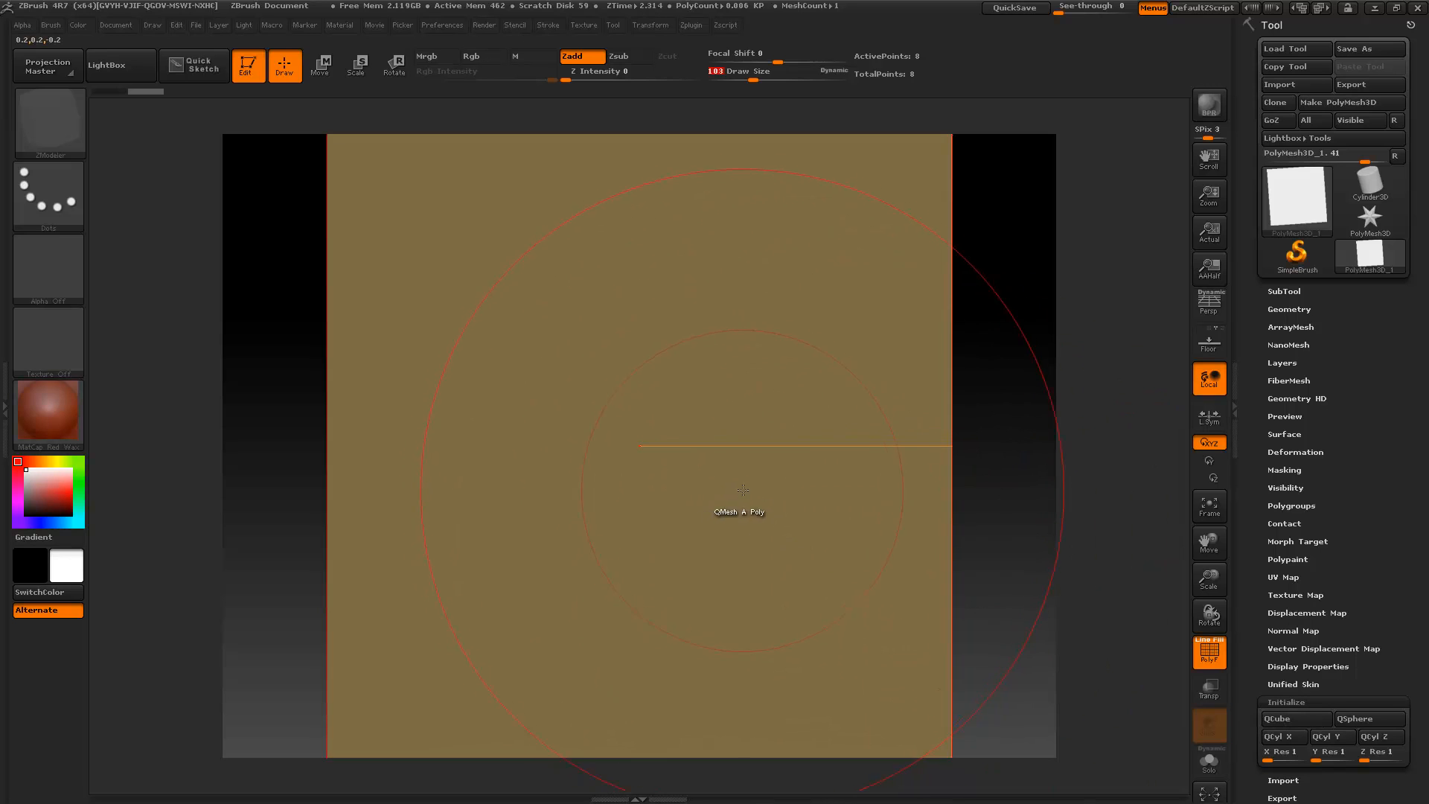
{"action": "type", "text": "100"}
{"action": "key", "text": "Return"}
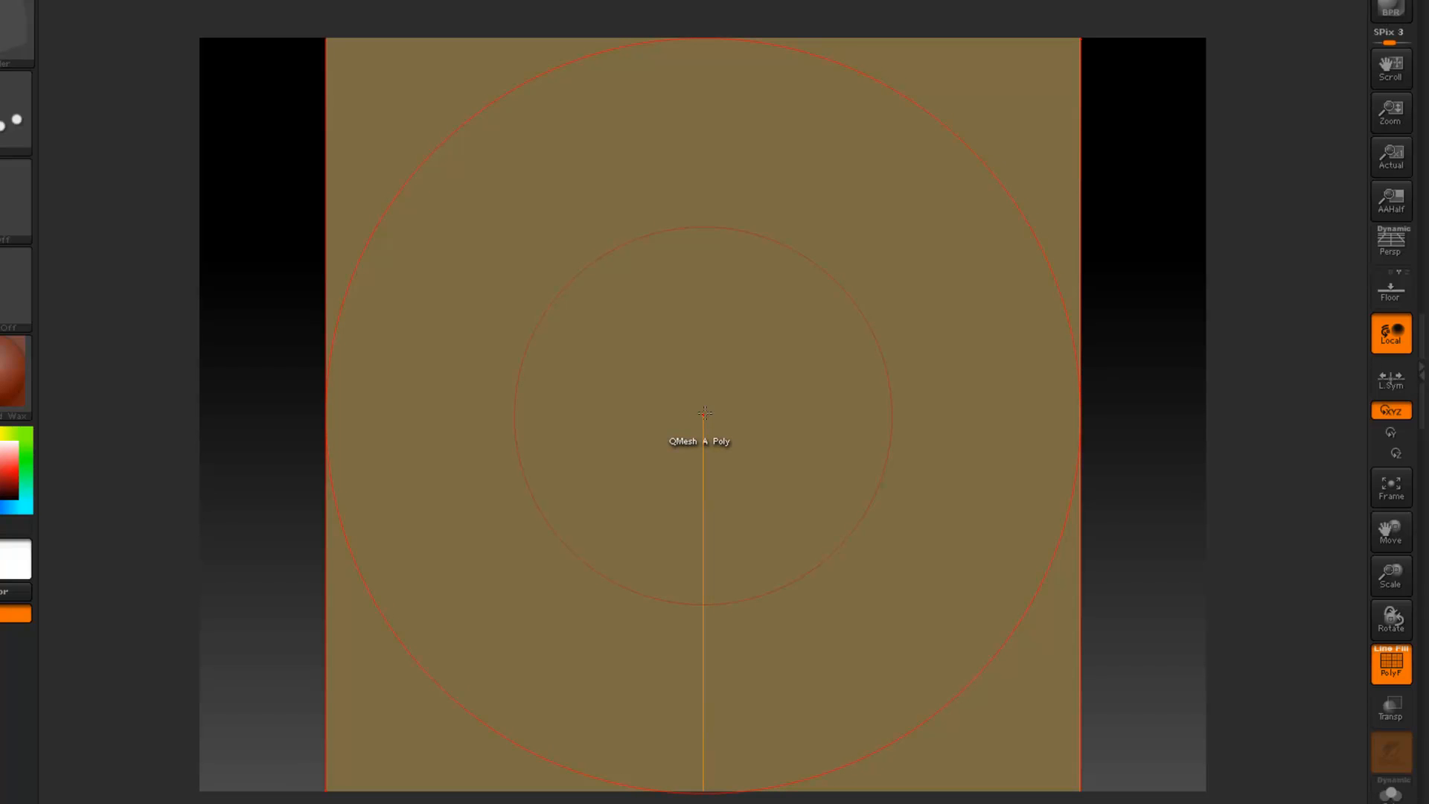
{"action": "left_click_drag", "start_coordinate": [756, 79], "coordinate": [743, 78]}
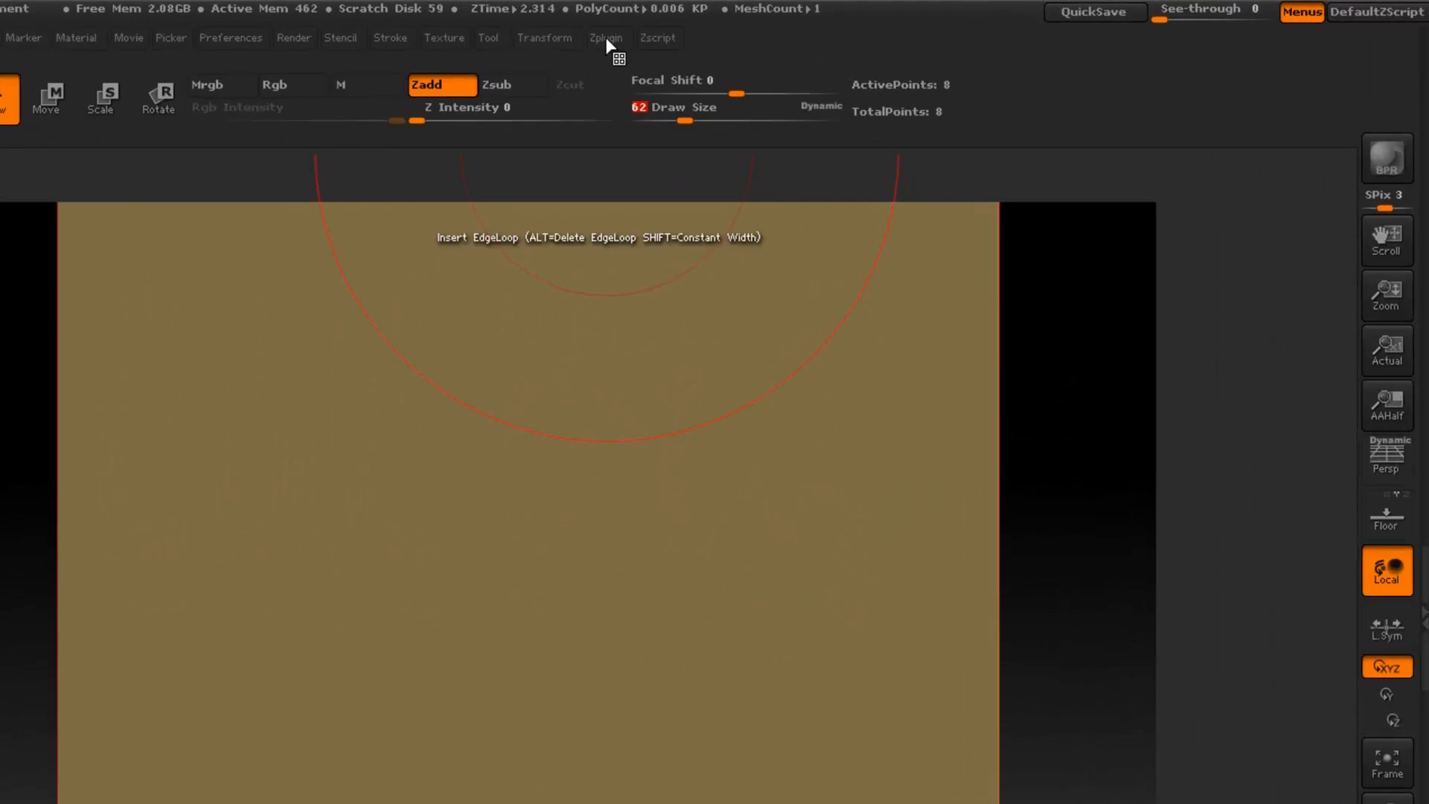
- Assign custom hotkeys to the Misc Utilities commands for decreasing and increasing the brush size
{"action": "left_click", "coordinate": [607, 43]}
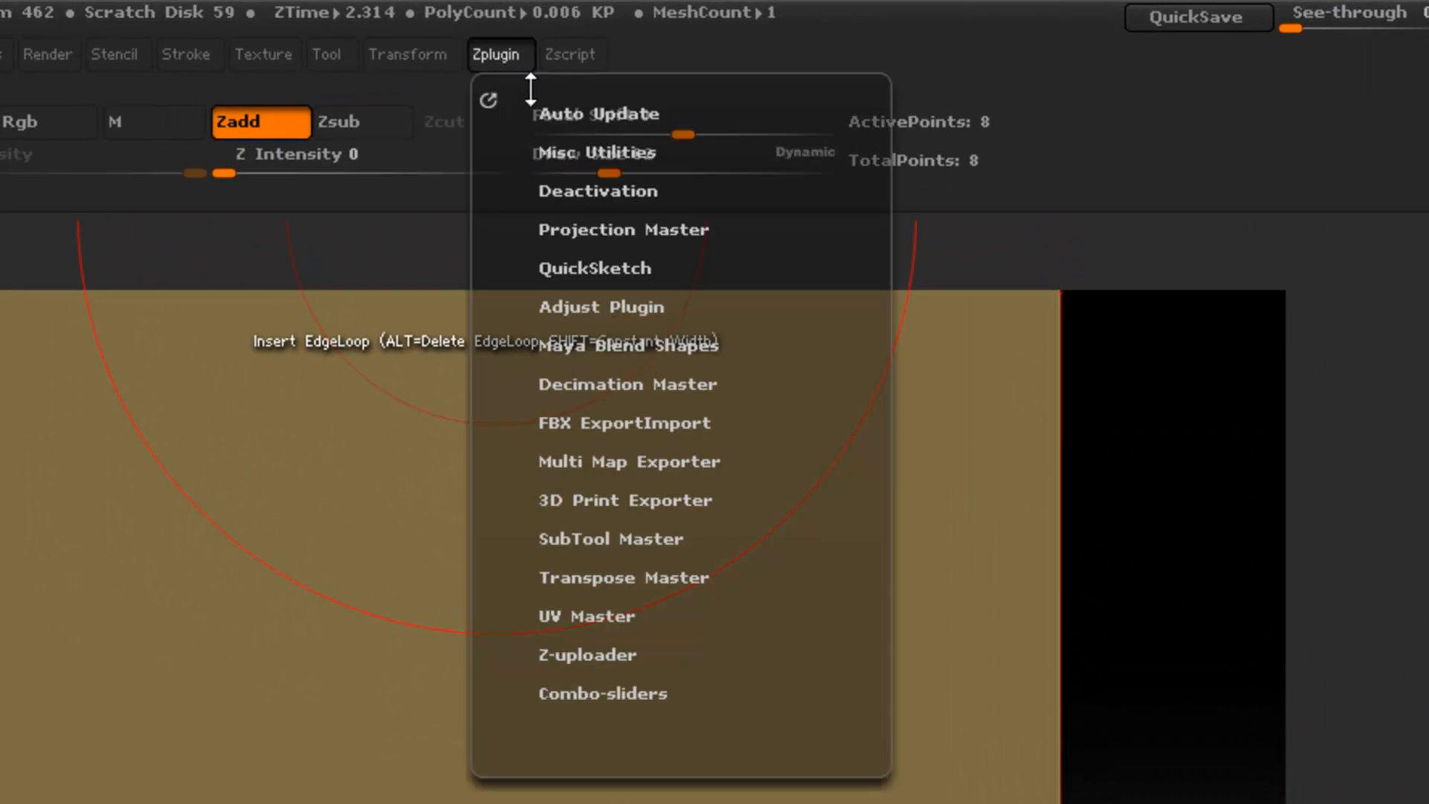
{"action": "left_click", "coordinate": [565, 152]}
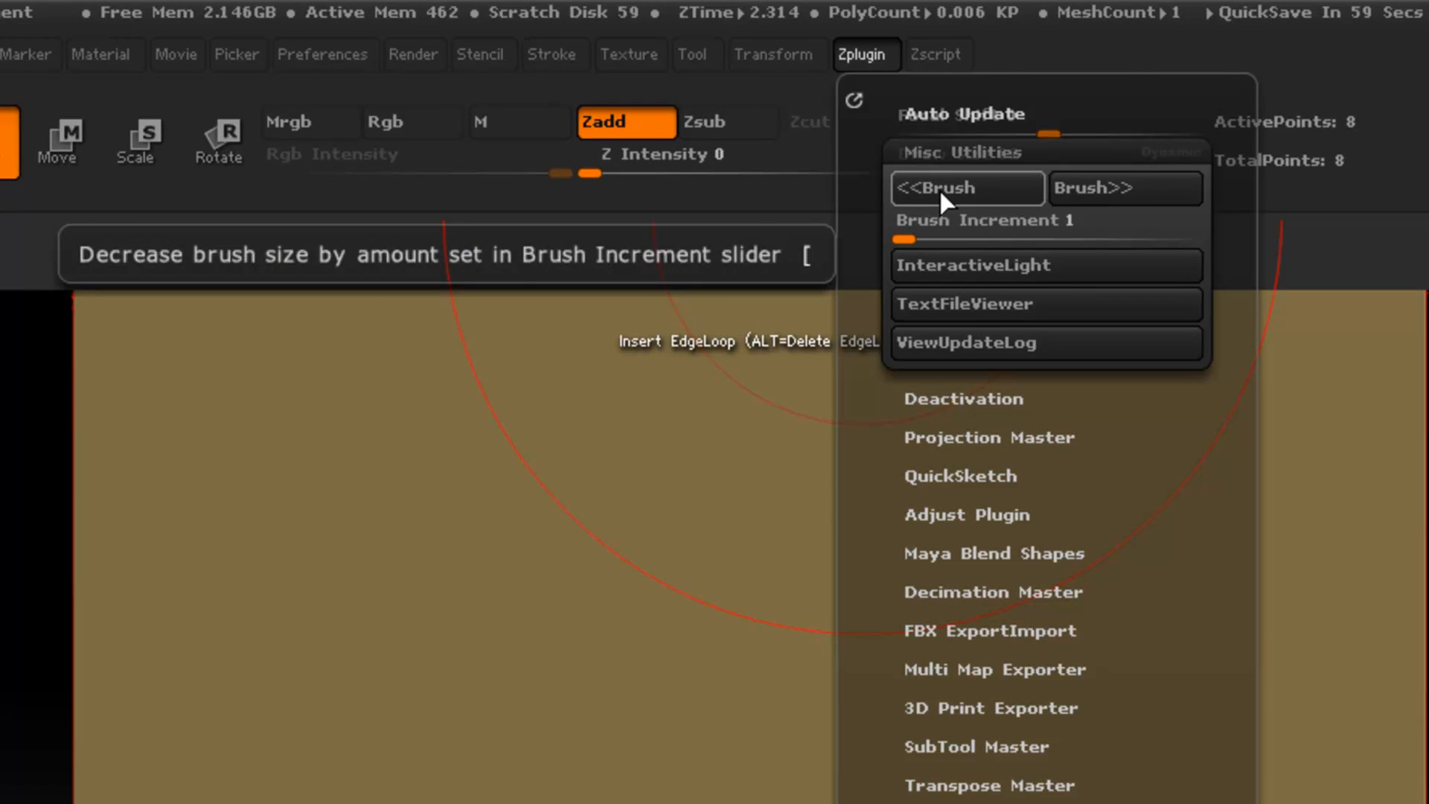
{"action": "left_click", "coordinate": [940, 189]}
{"action": "left_click", "coordinate": [939, 189], "text": "ctrl+alt"}
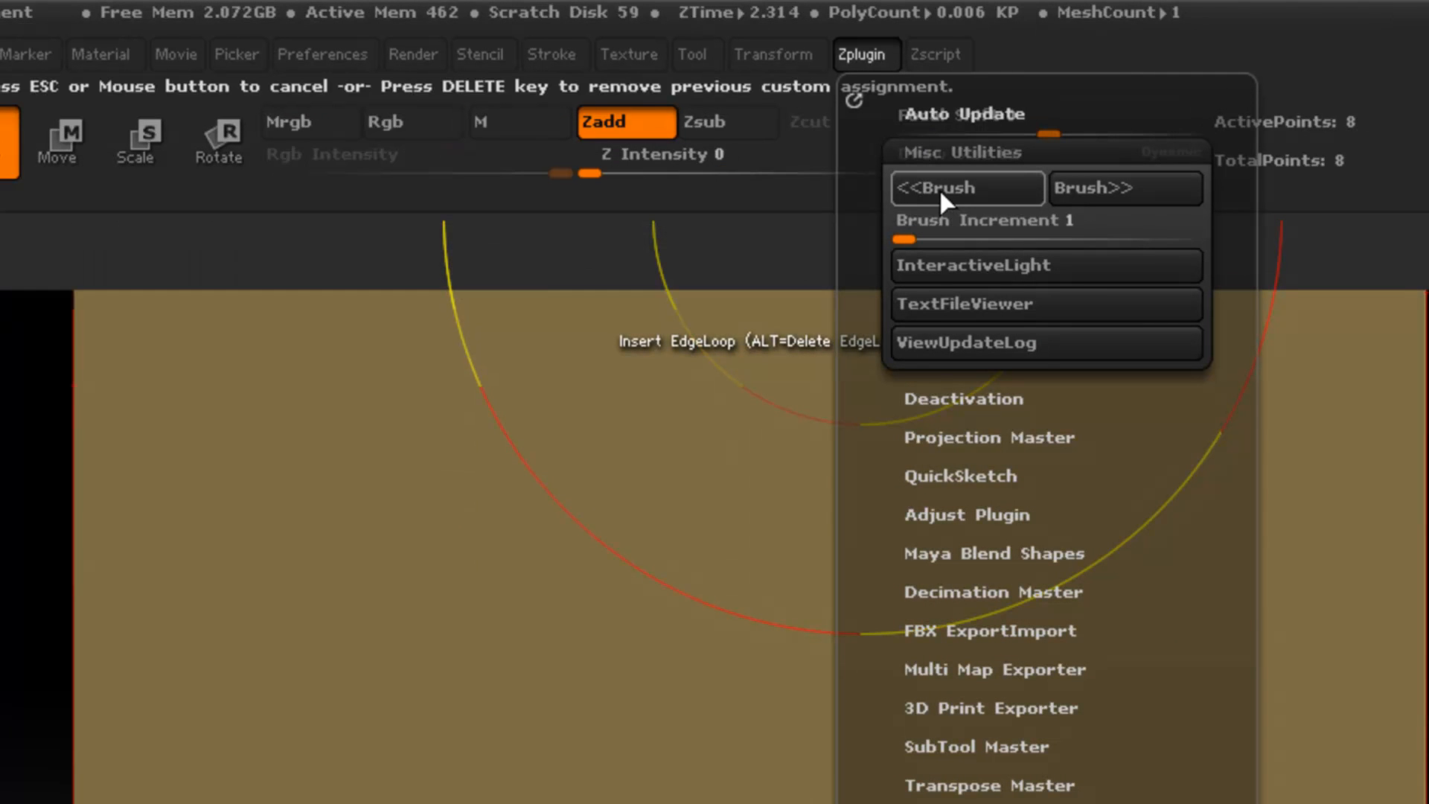
{"action": "key", "text": "n"}
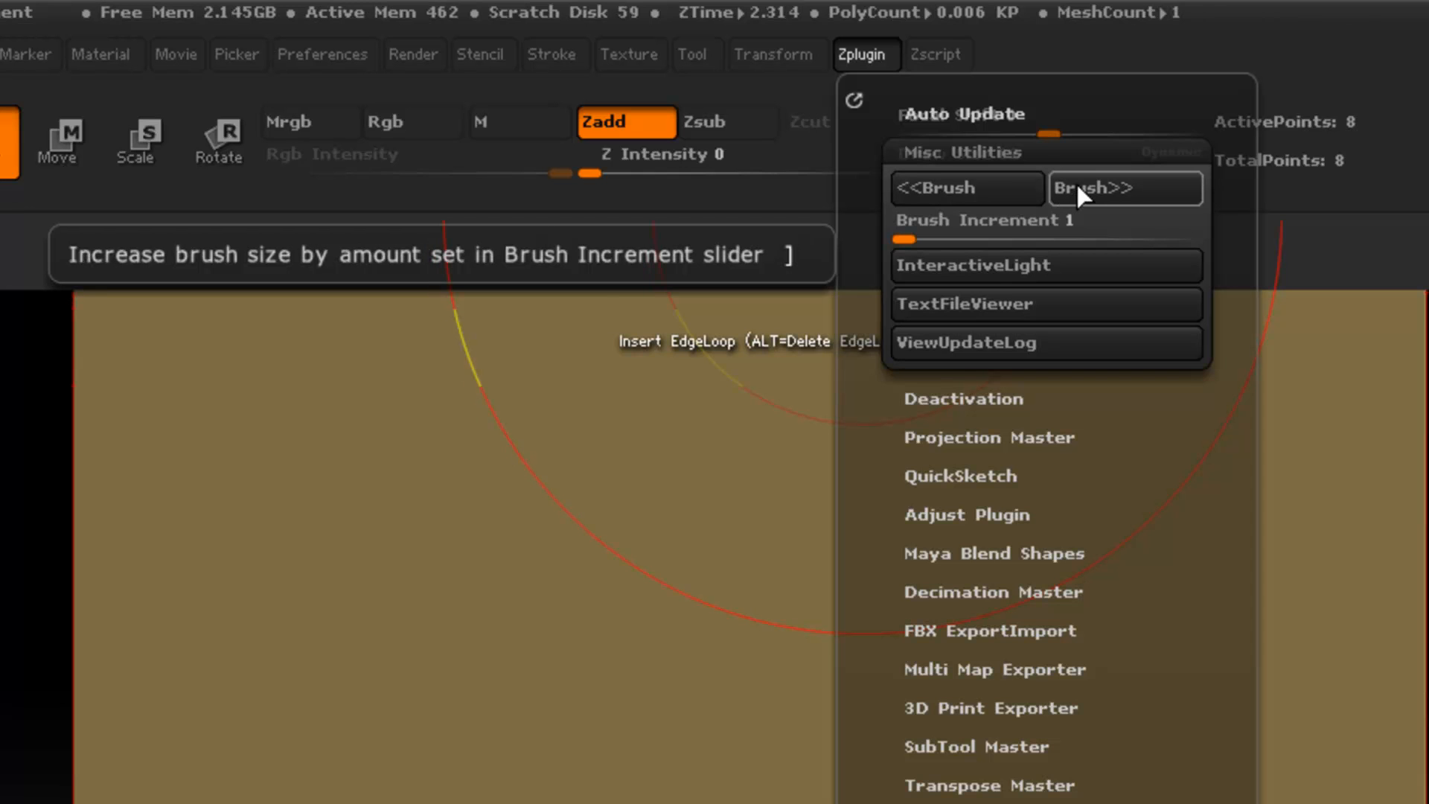
{"action": "key", "text": "ctrl"}
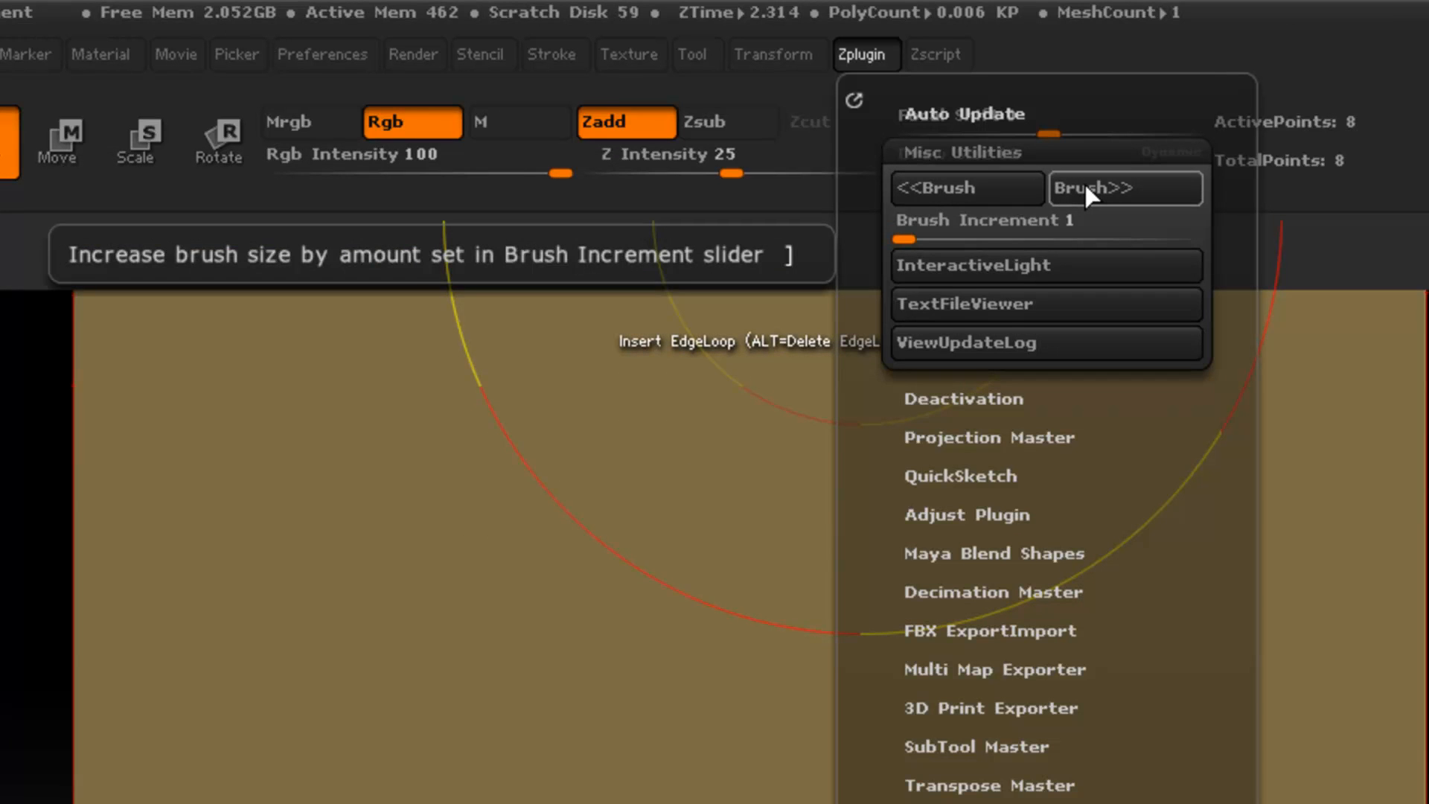
{"action": "left_click", "coordinate": [1084, 182], "text": "ctrl+alt"}
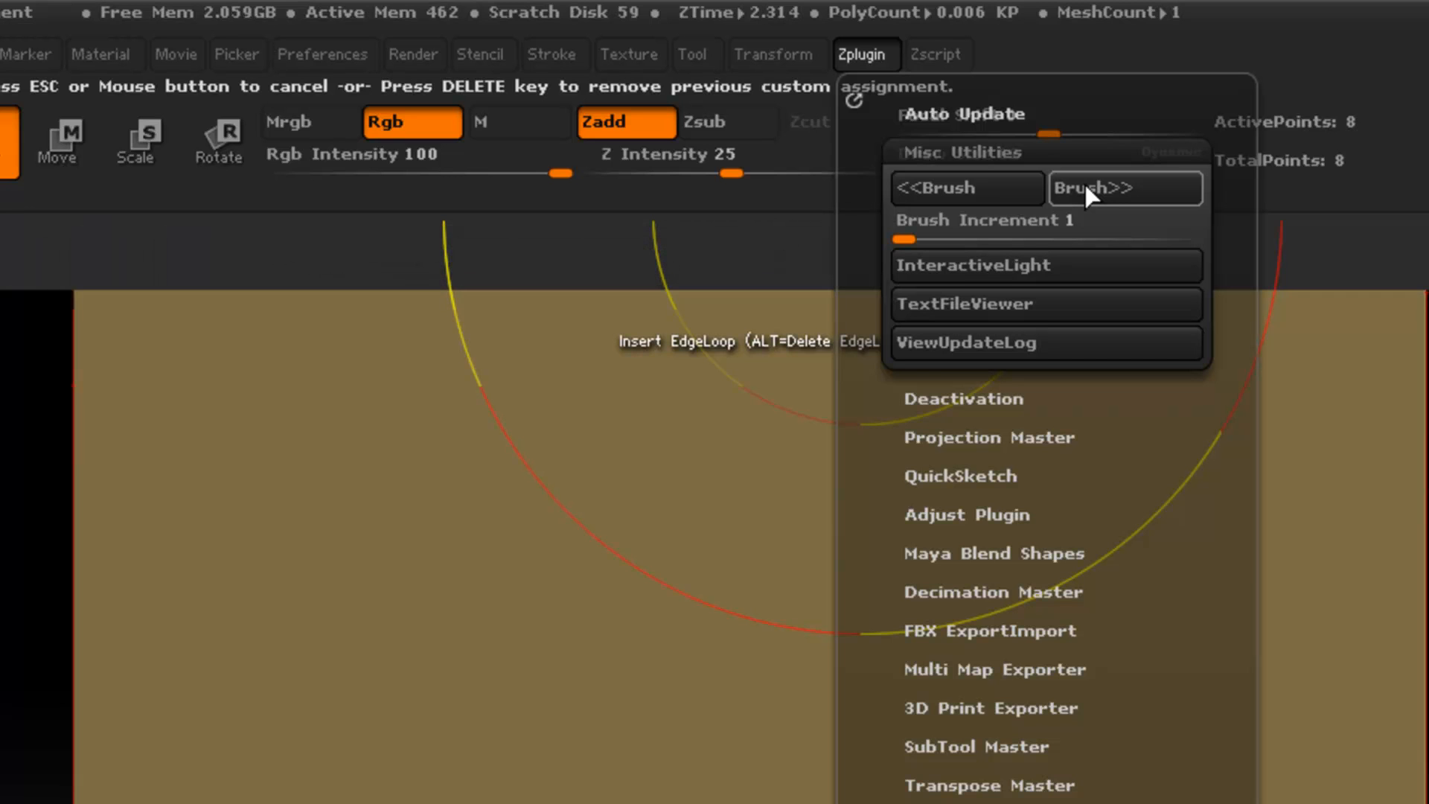
{"action": "key", "text": "m"}
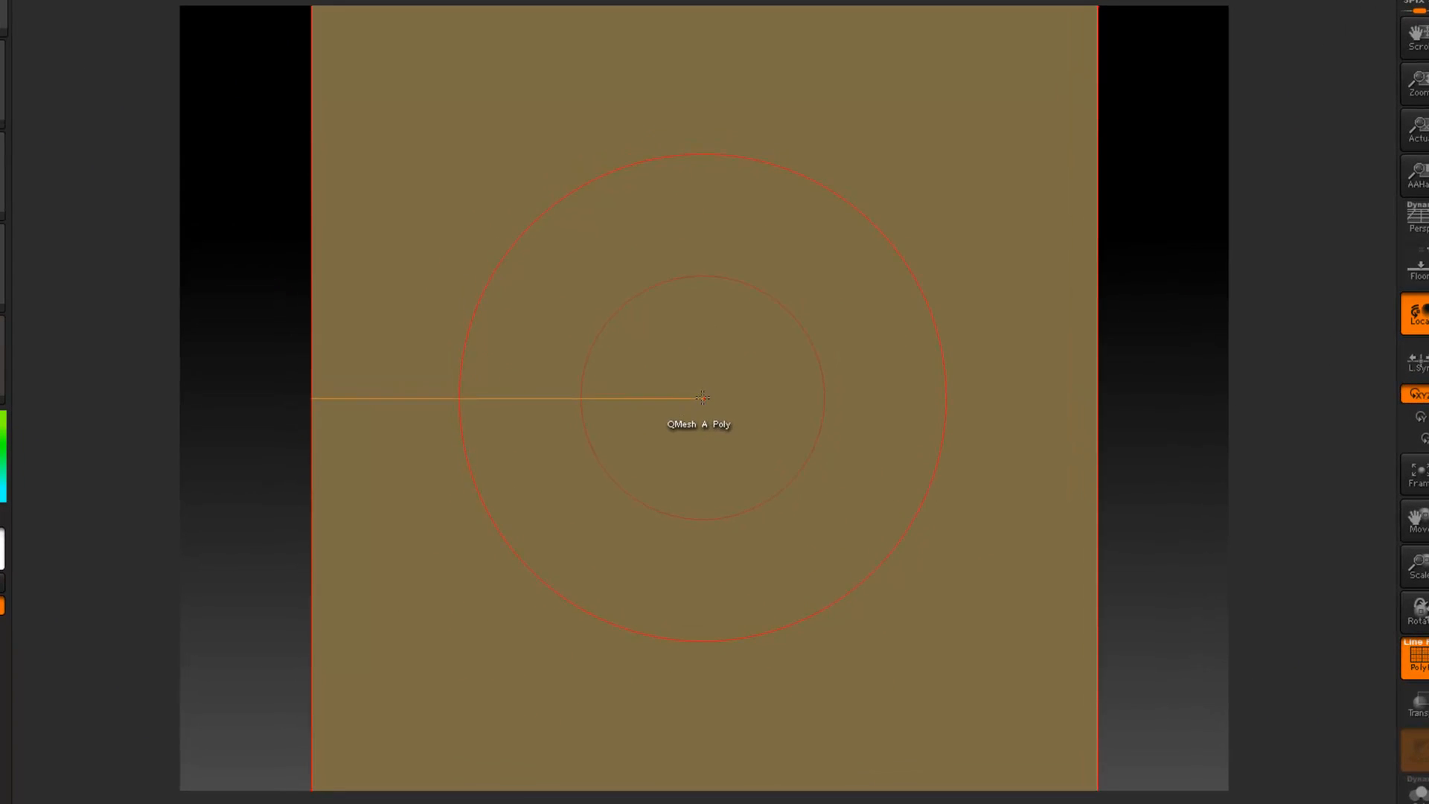
- Enlarge the brush to a Draw Size of 100
{"action": "key", "text": "bracketright"}
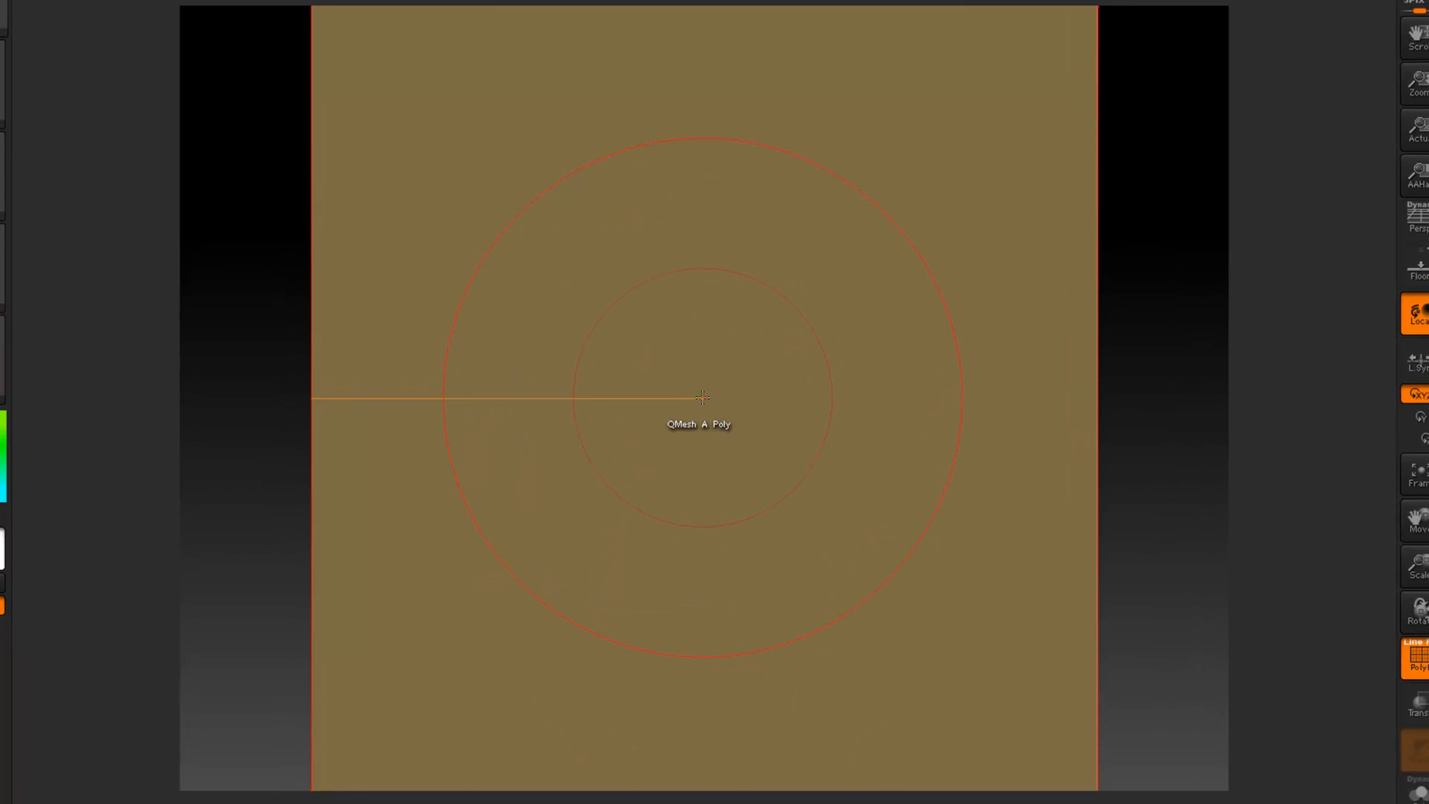
{"action": "key", "text": "bracketright"}
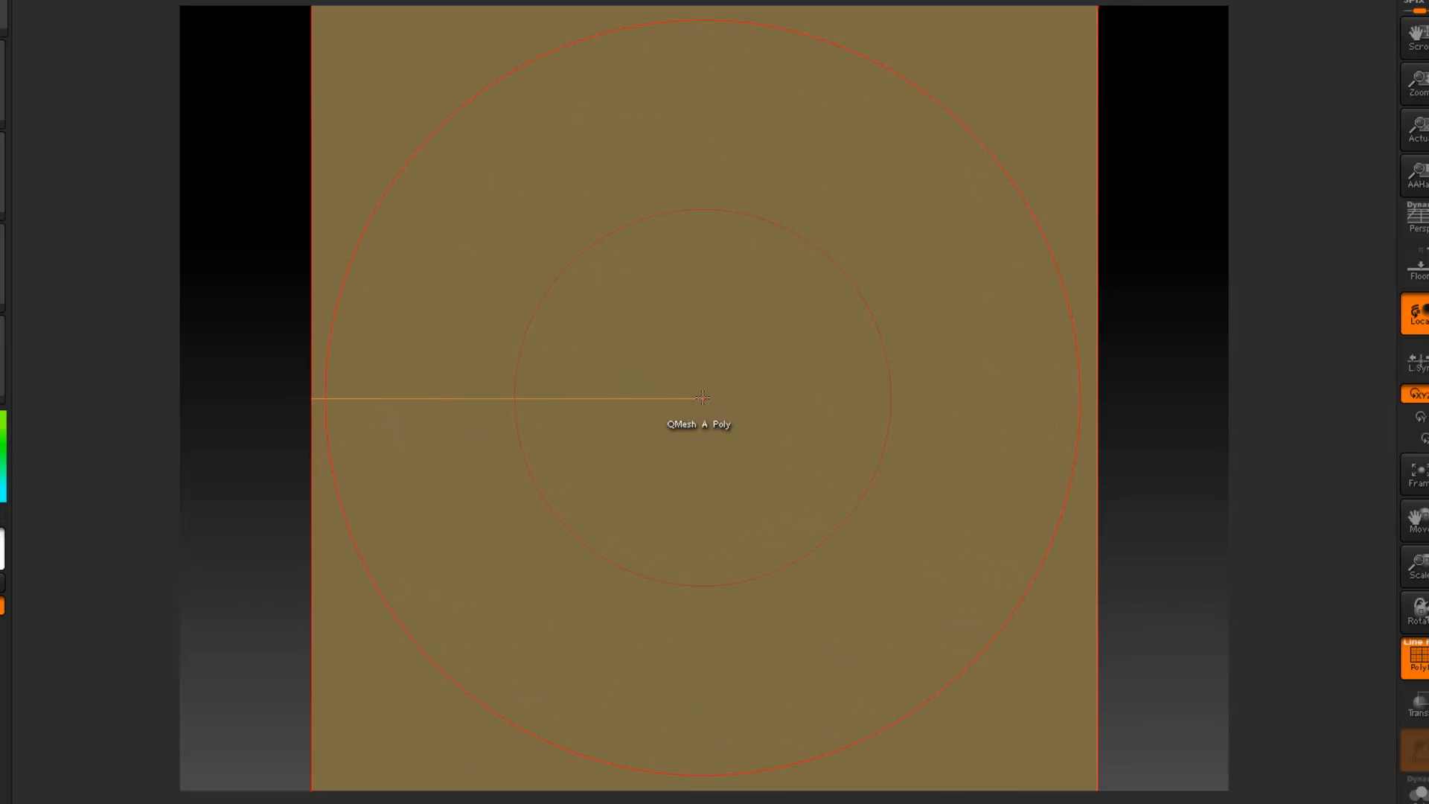
{"action": "key", "text": "bracketright"}
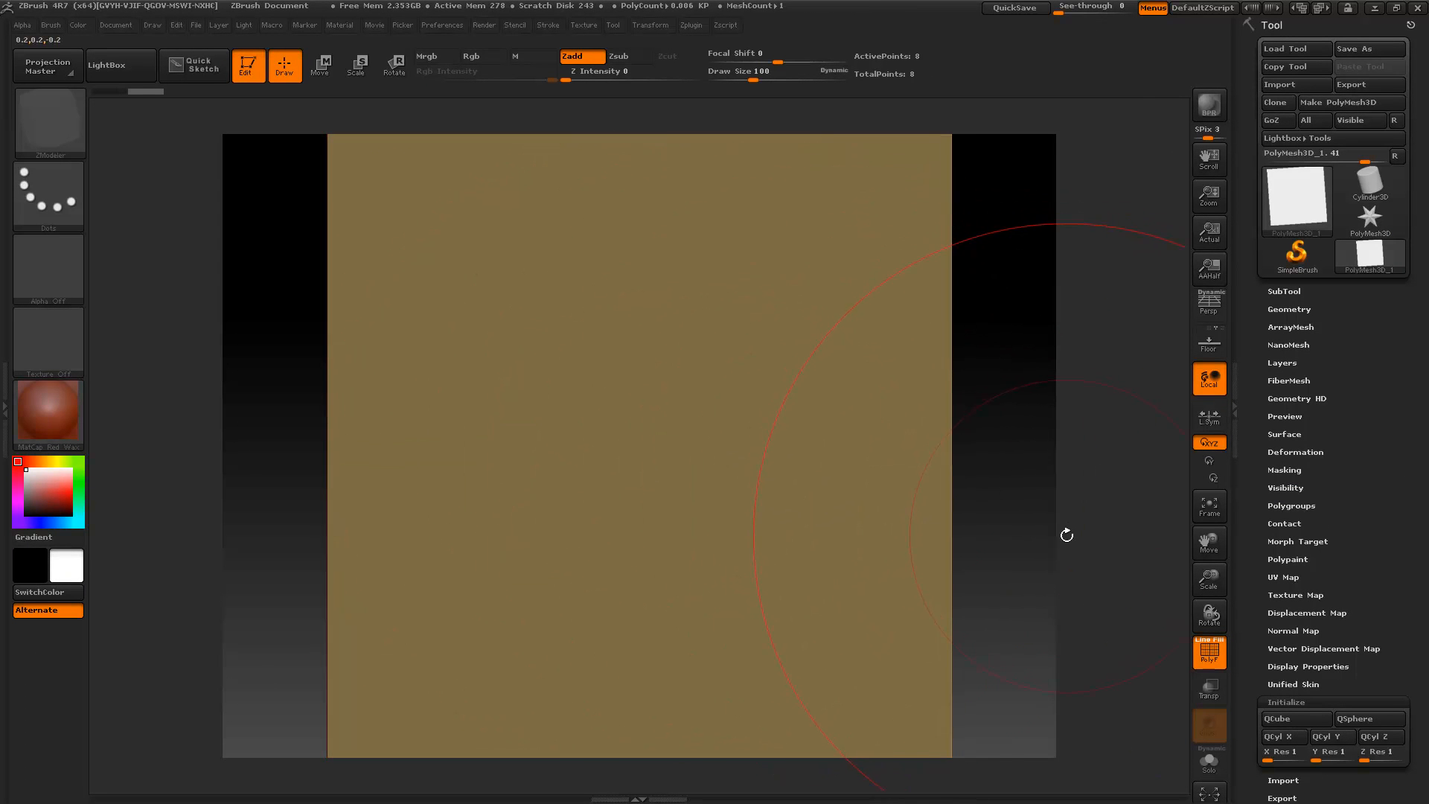
- Set the ZModeler polygon action on the cube's front face to Extrude, A Single Poly, with the Step By Brush modifier
{"action": "mouse_move", "coordinate": [1067, 535]}
{"action": "left_mouse_down", "text": "alt"}
{"action": "mouse_move", "coordinate": [1068, 487]}
{"action": "mouse_move", "coordinate": [1027, 393]}
{"action": "left_mouse_up", "text": "alt"}
{"action": "mouse_move", "coordinate": [917, 391]}
{"action": "left_mouse_down"}
{"action": "mouse_move", "coordinate": [945, 466]}
{"action": "mouse_move", "coordinate": [816, 472]}
{"action": "left_mouse_up"}
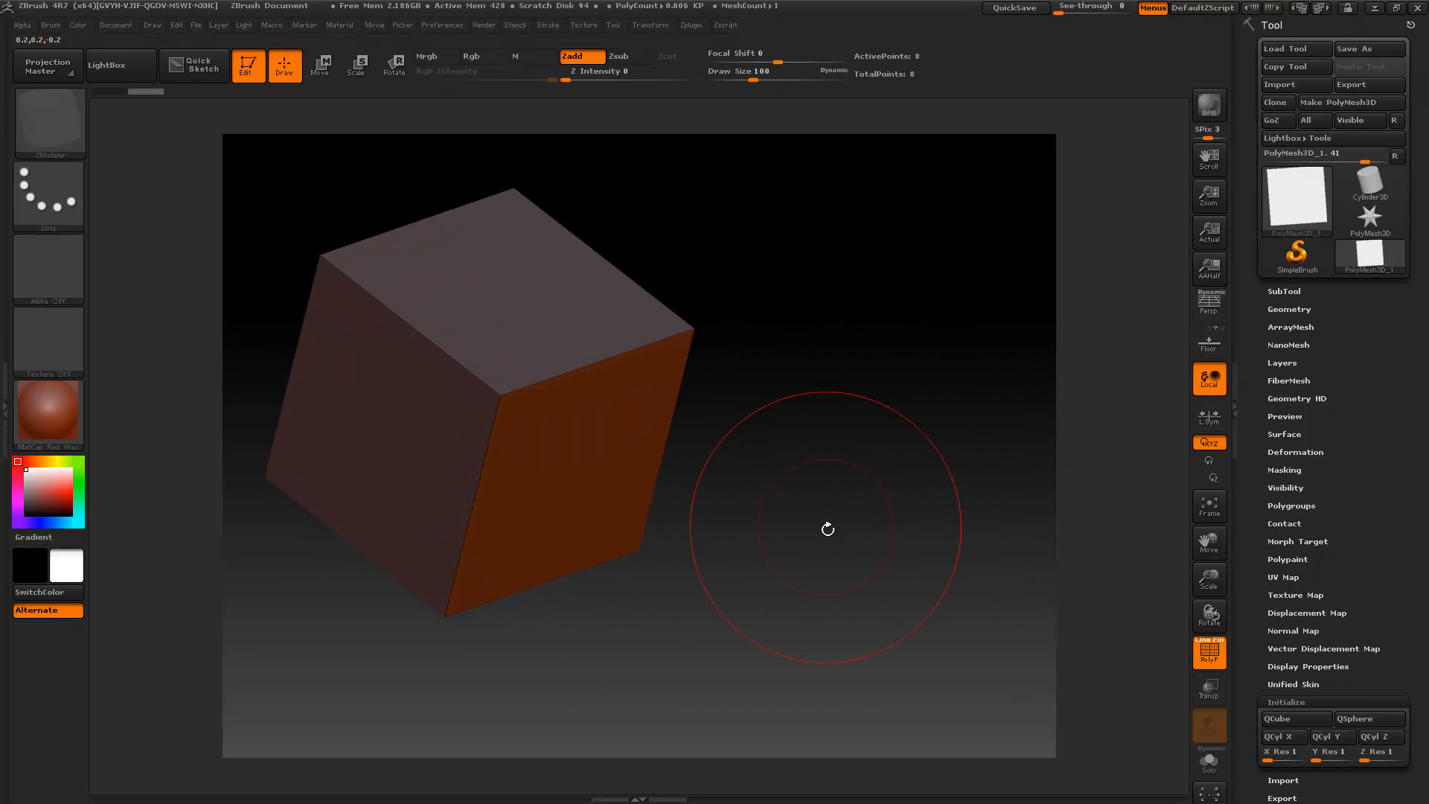
{"action": "left_click_drag", "start_coordinate": [830, 527], "coordinate": [804, 462], "text": "alt"}
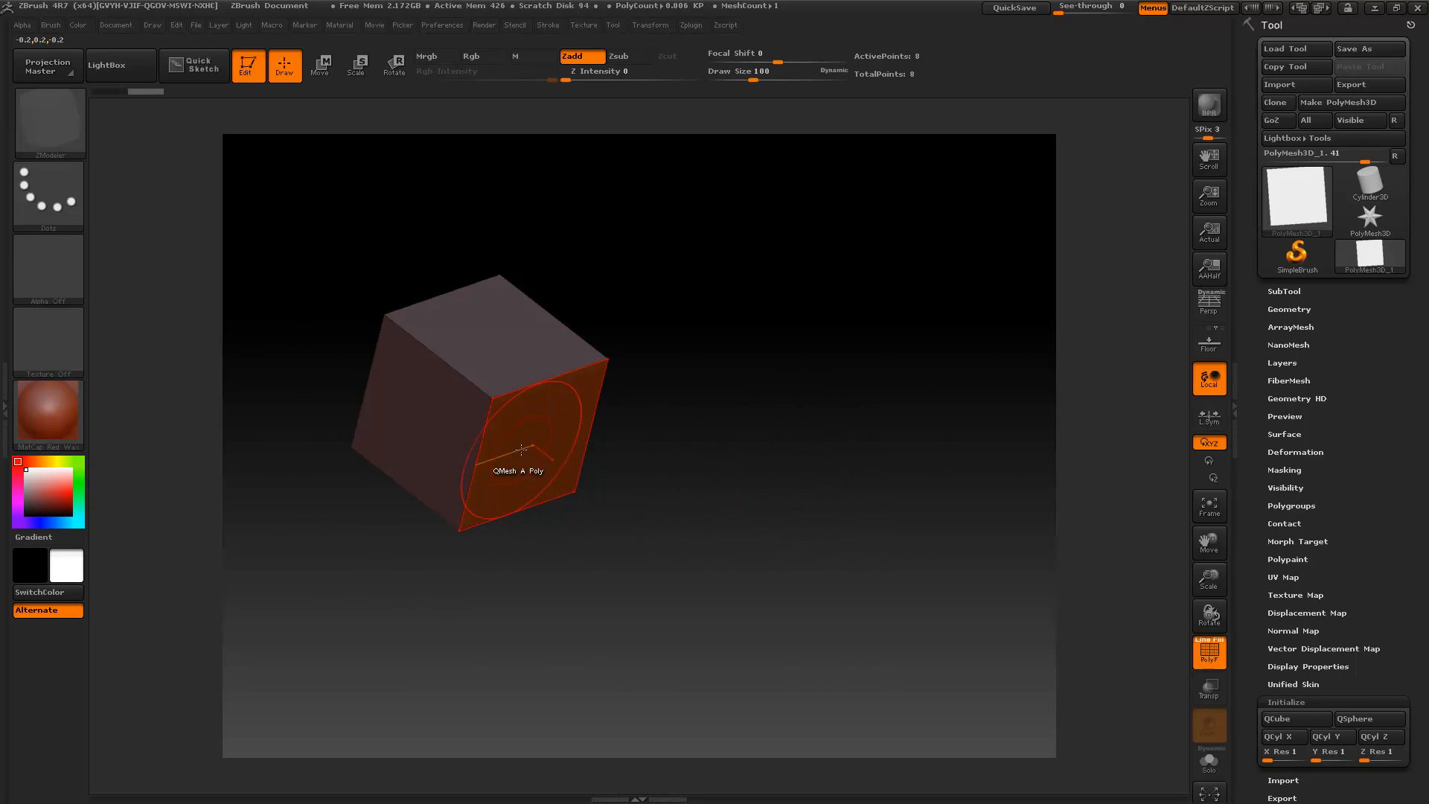
{"action": "key", "text": "space"}
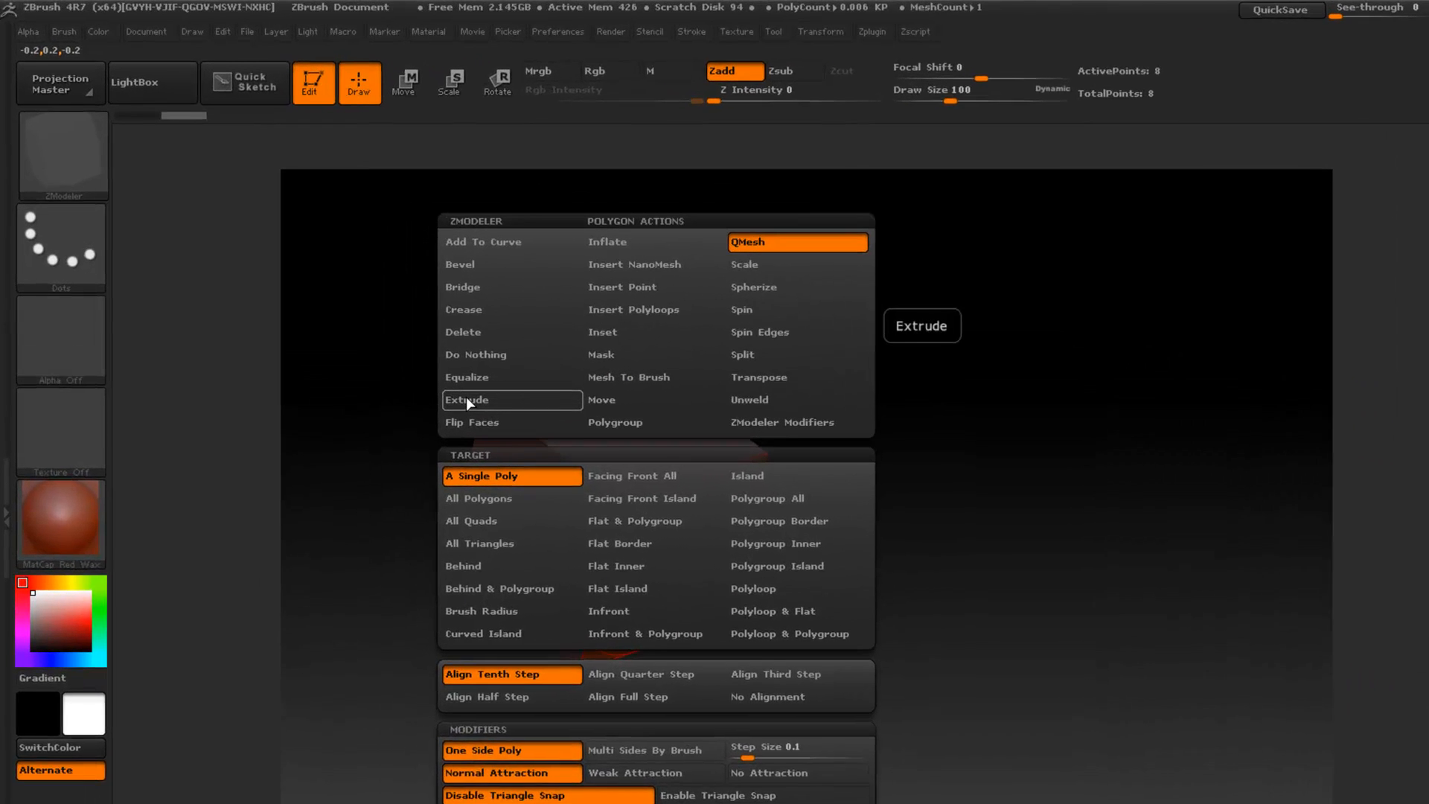
{"action": "left_click", "coordinate": [370, 316]}
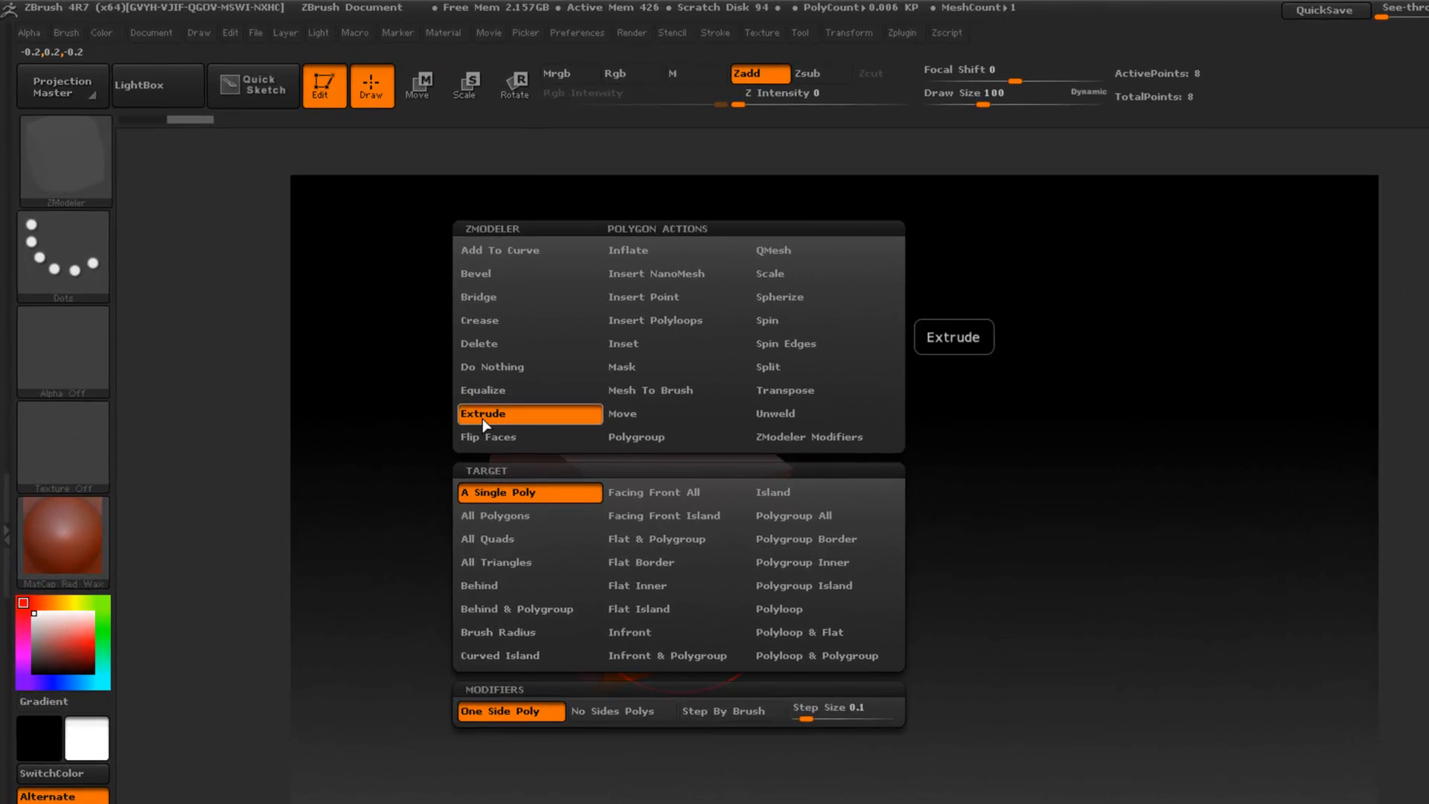
{"action": "left_click", "coordinate": [709, 713]}
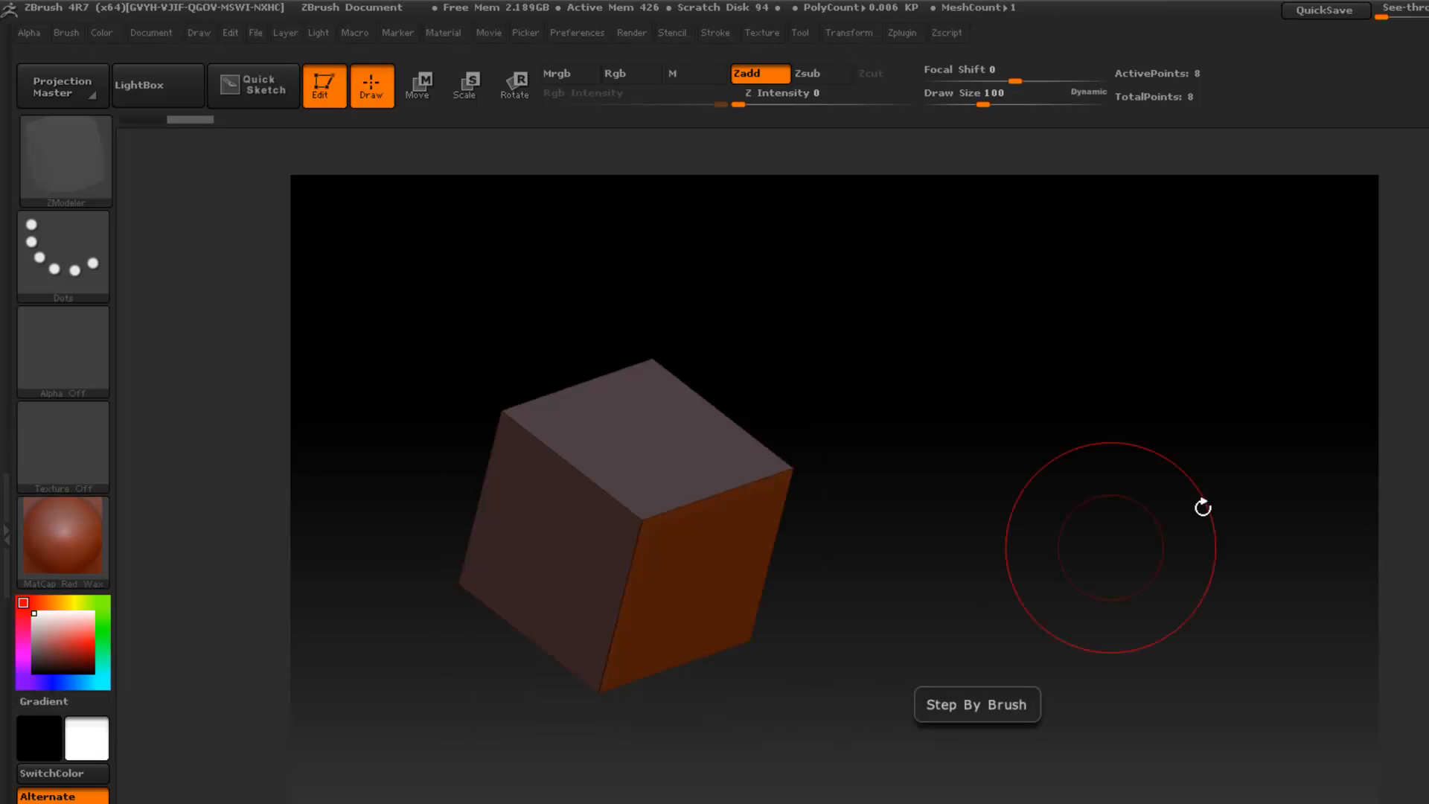
- Extrude the cube's front orange face outward in two brush-size steps, about 0.4 units in total
{"action": "left_click_drag", "start_coordinate": [676, 595], "coordinate": [787, 648]}
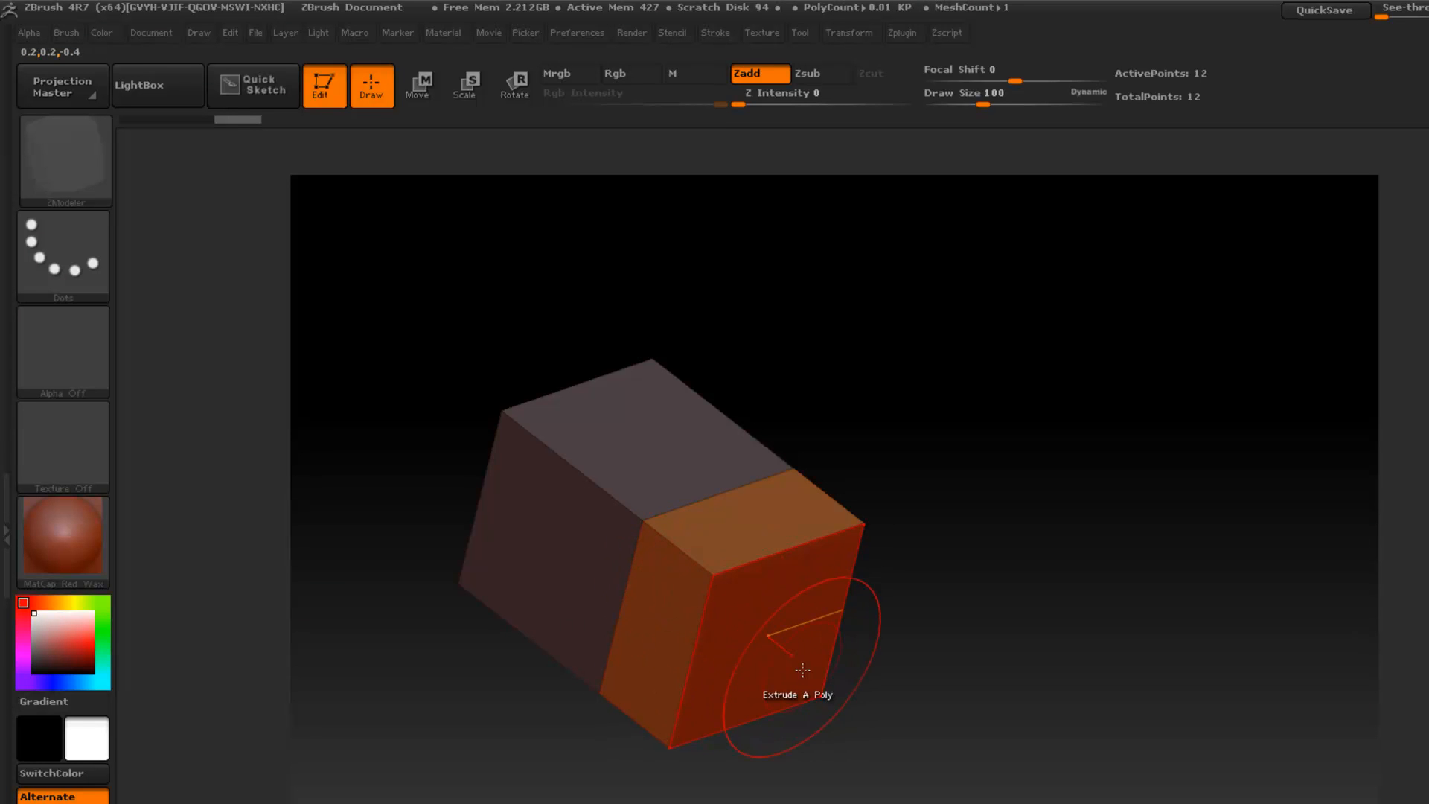
{"action": "left_click_drag", "start_coordinate": [839, 677], "coordinate": [868, 695]}
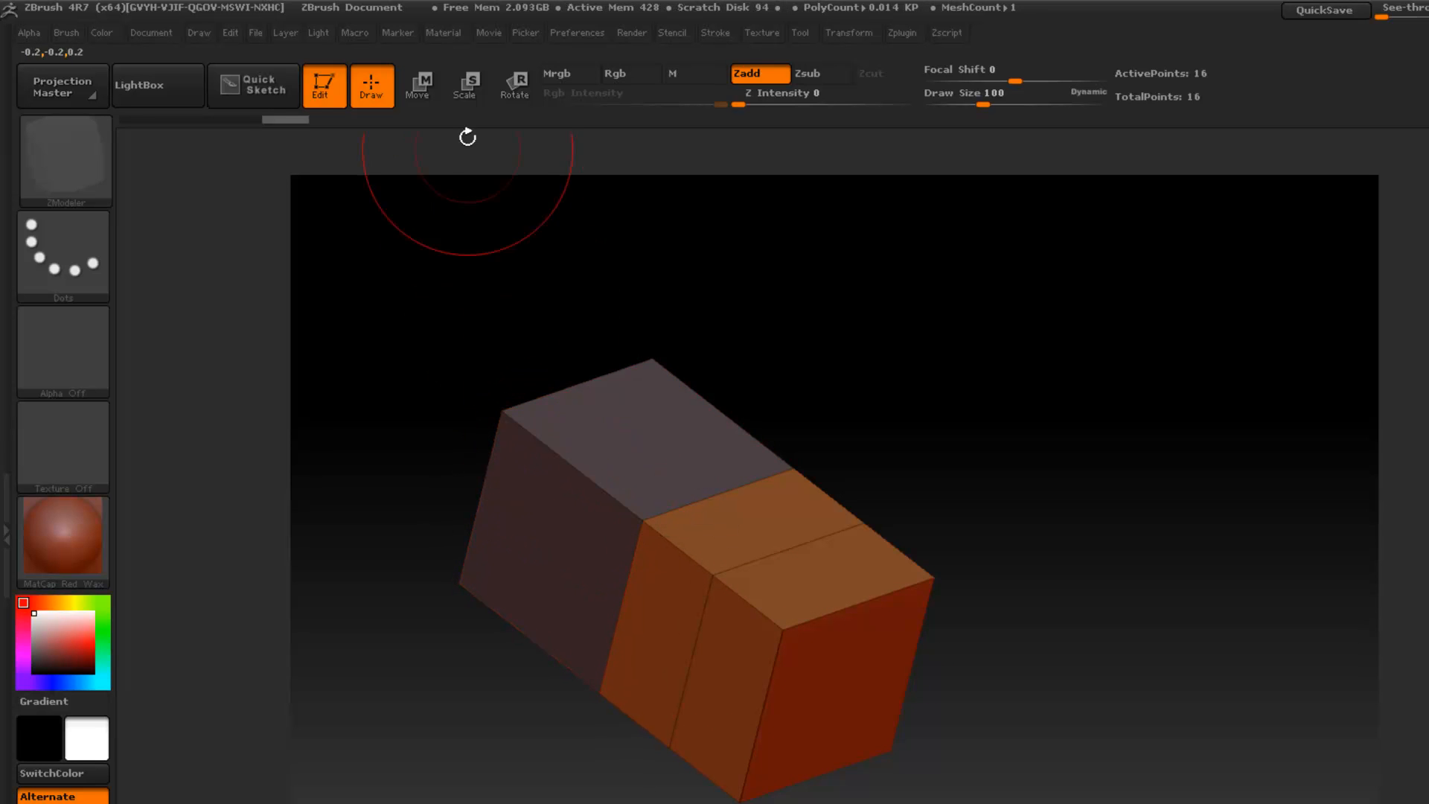
- Measure the original cube's upper edge and the combined length of the two extruded sections with the transpose line
{"action": "left_click", "coordinate": [419, 92]}
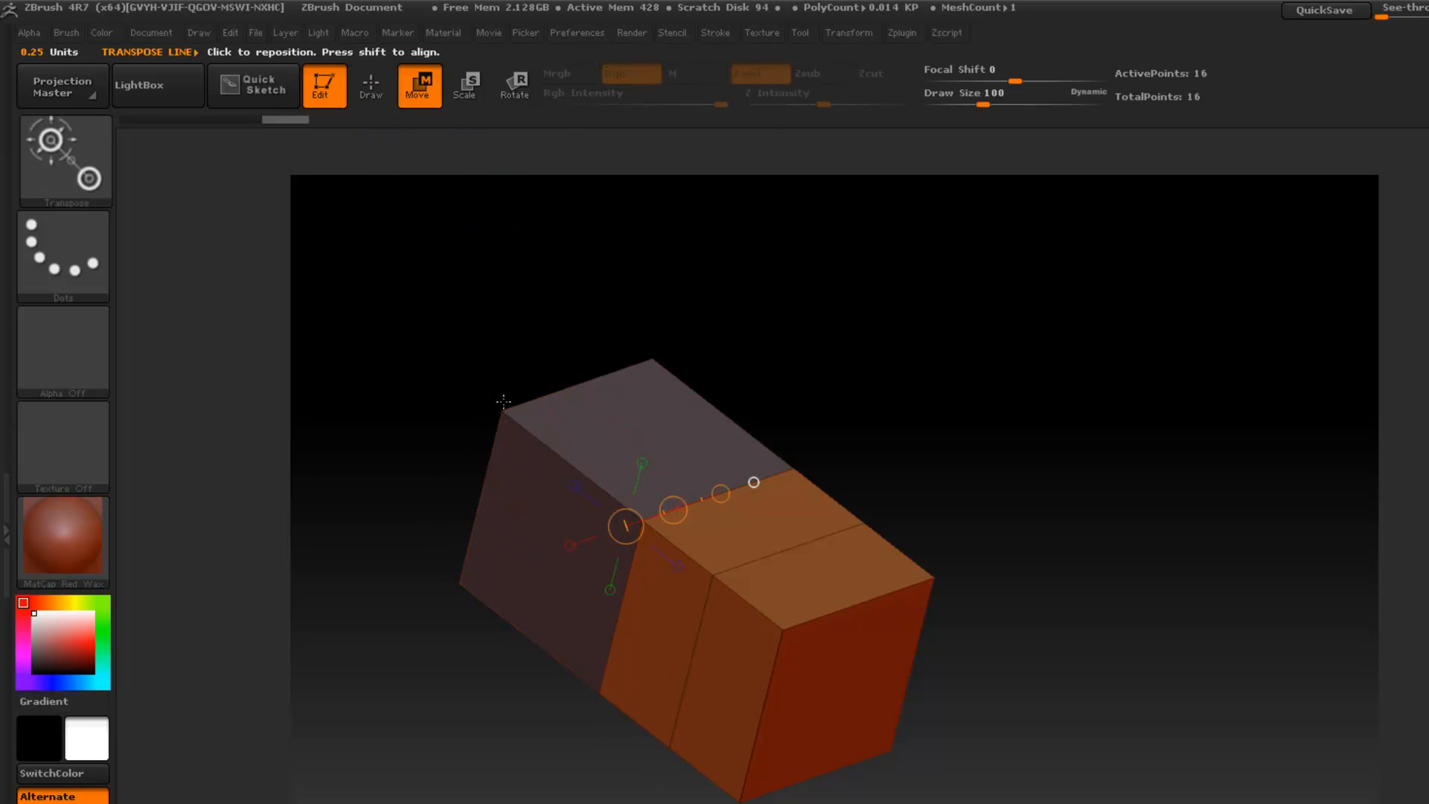
{"action": "left_click_drag", "start_coordinate": [503, 411], "coordinate": [628, 512]}
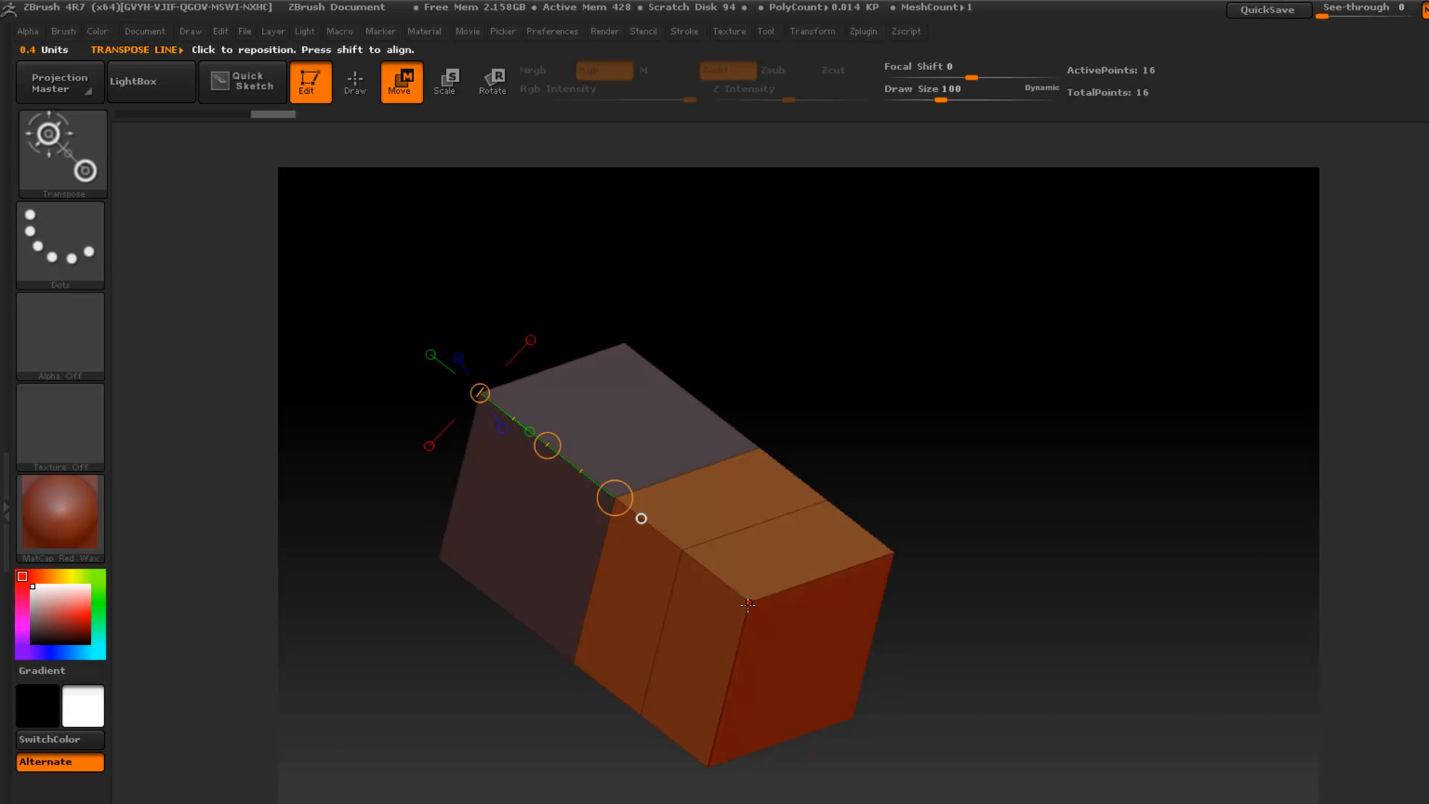
{"action": "left_click_drag", "start_coordinate": [748, 604], "coordinate": [625, 501]}
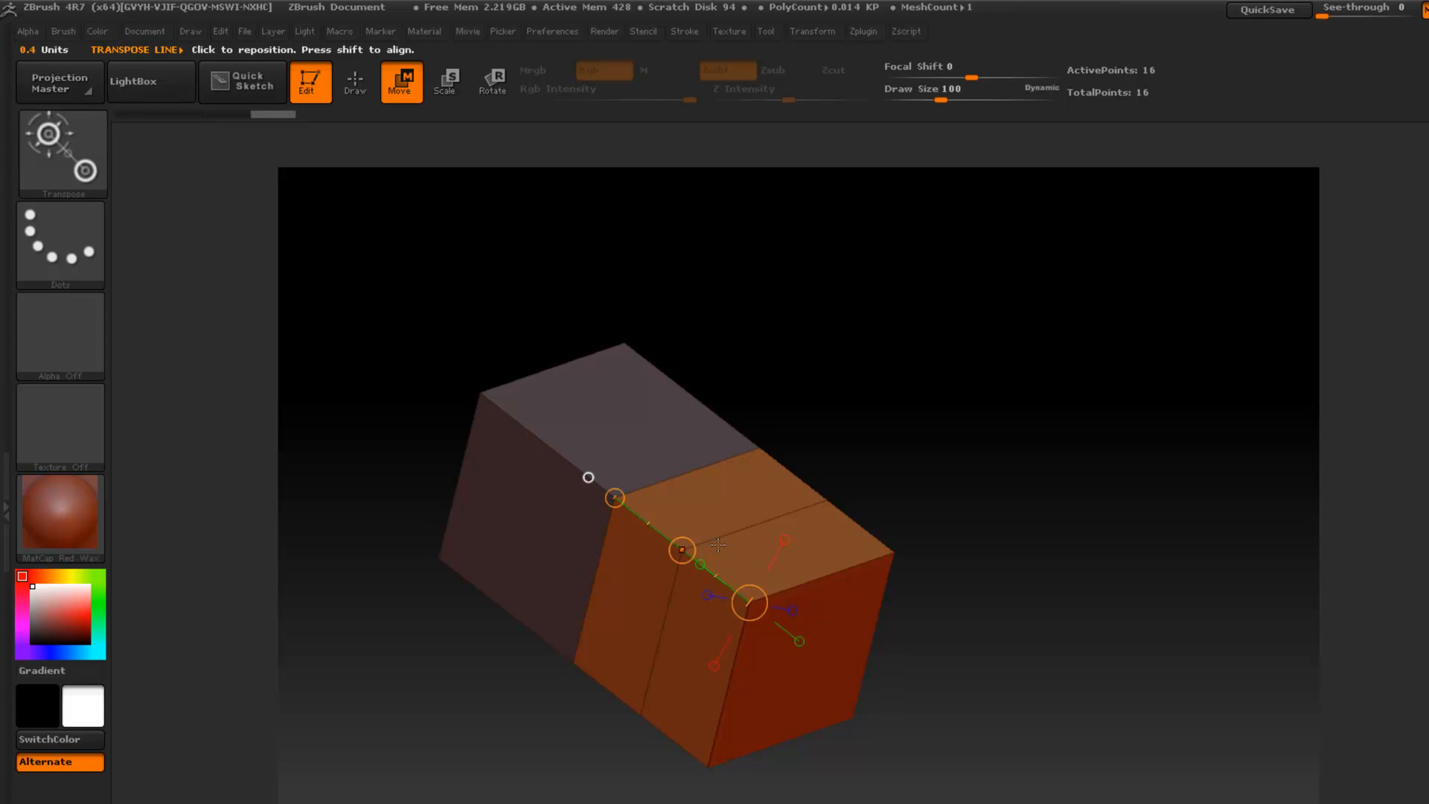
{"action": "left_click", "coordinate": [363, 92]}
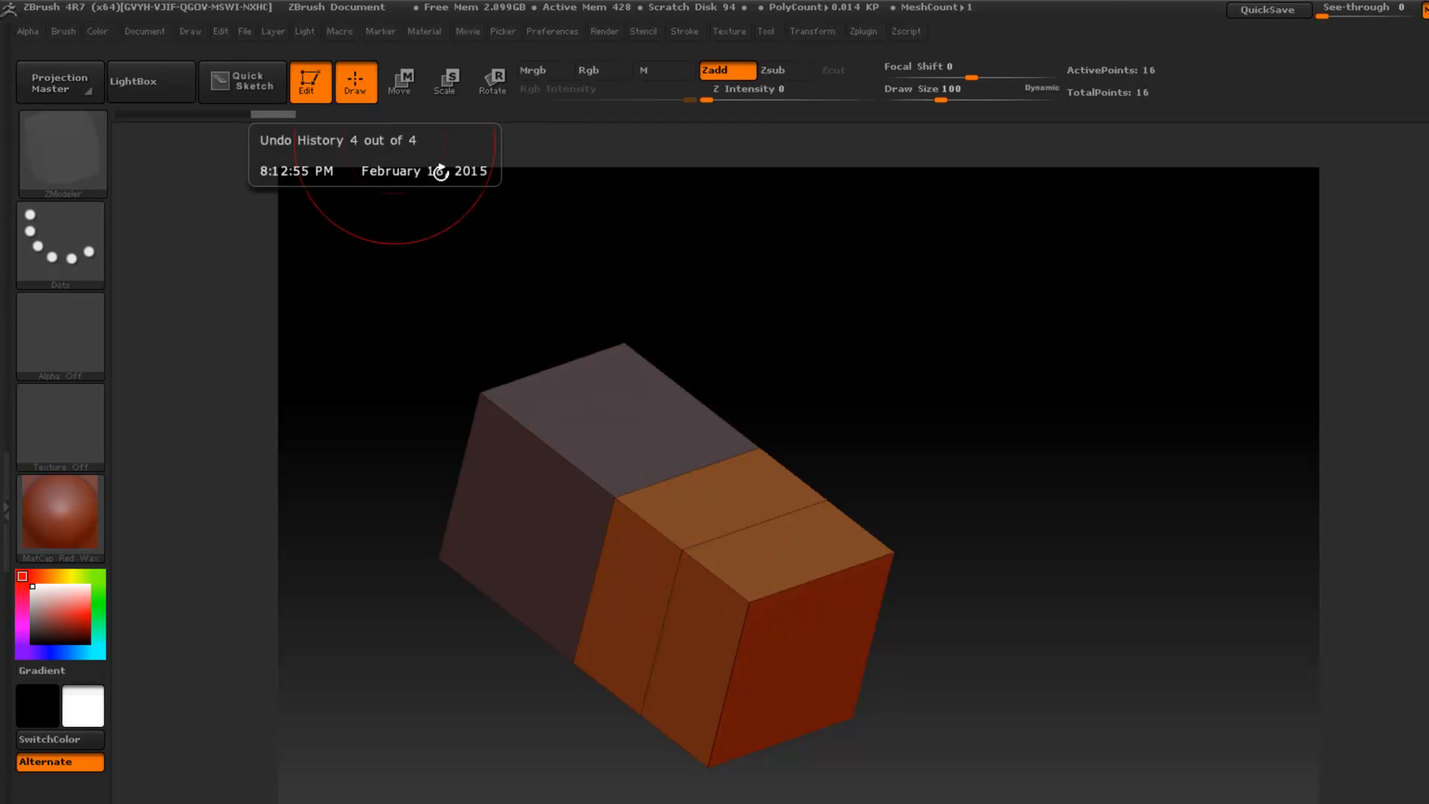
- Undo both extrusions and set the Draw Size to 200
{"action": "key", "text": "ctrl+z"}
{"action": "key", "text": "ctrl+z"}
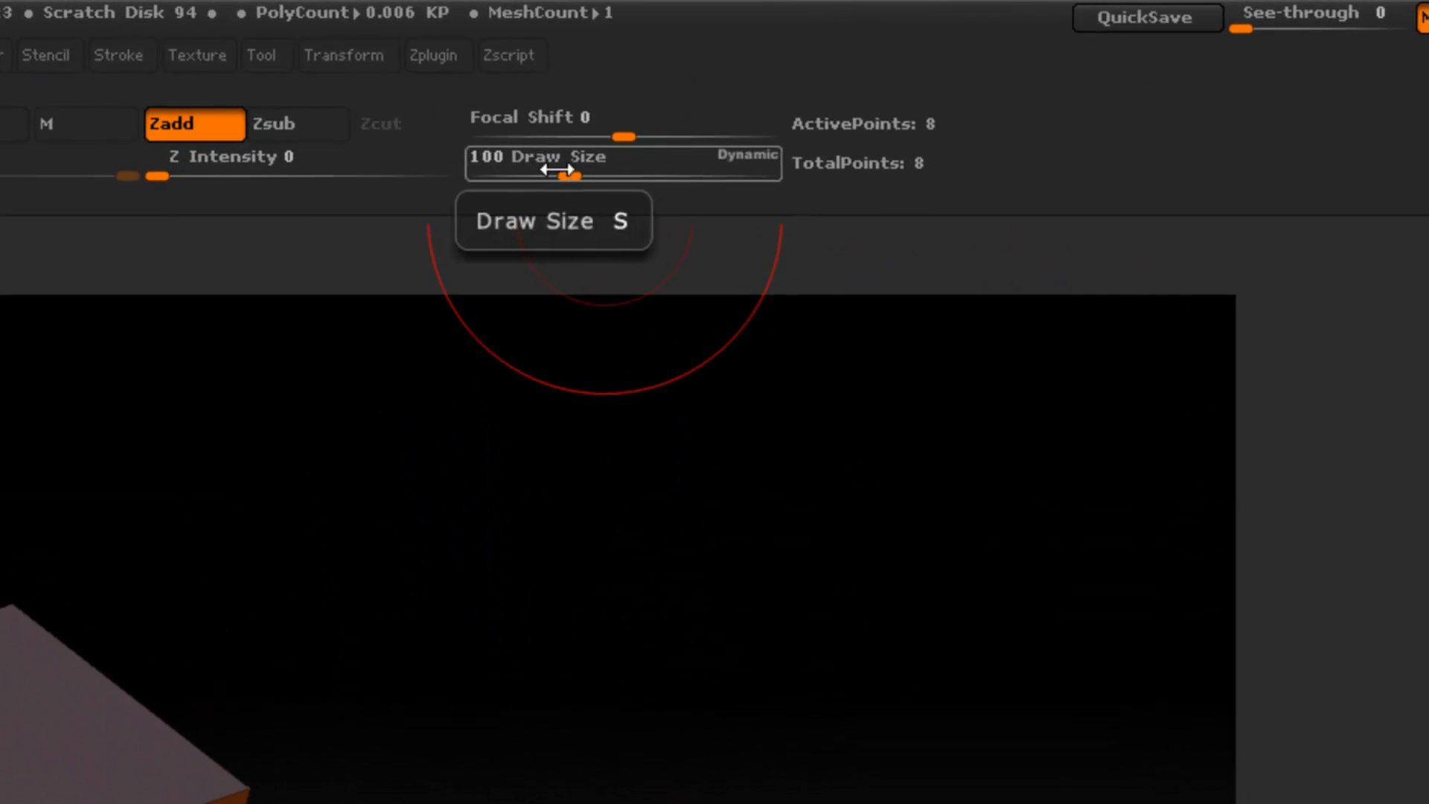
{"action": "left_click", "coordinate": [559, 167]}
{"action": "type", "text": "200"}
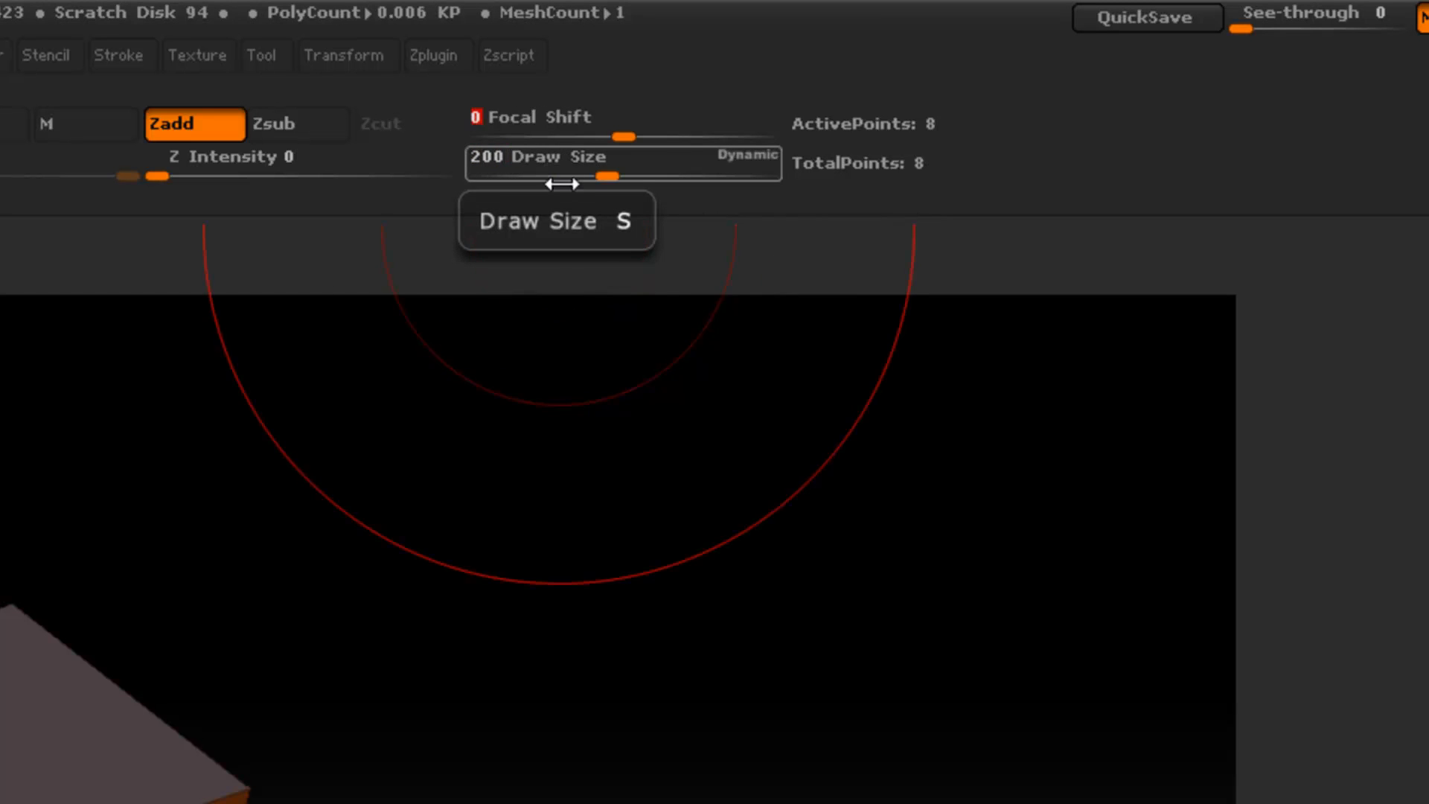
{"action": "key", "text": "Return"}
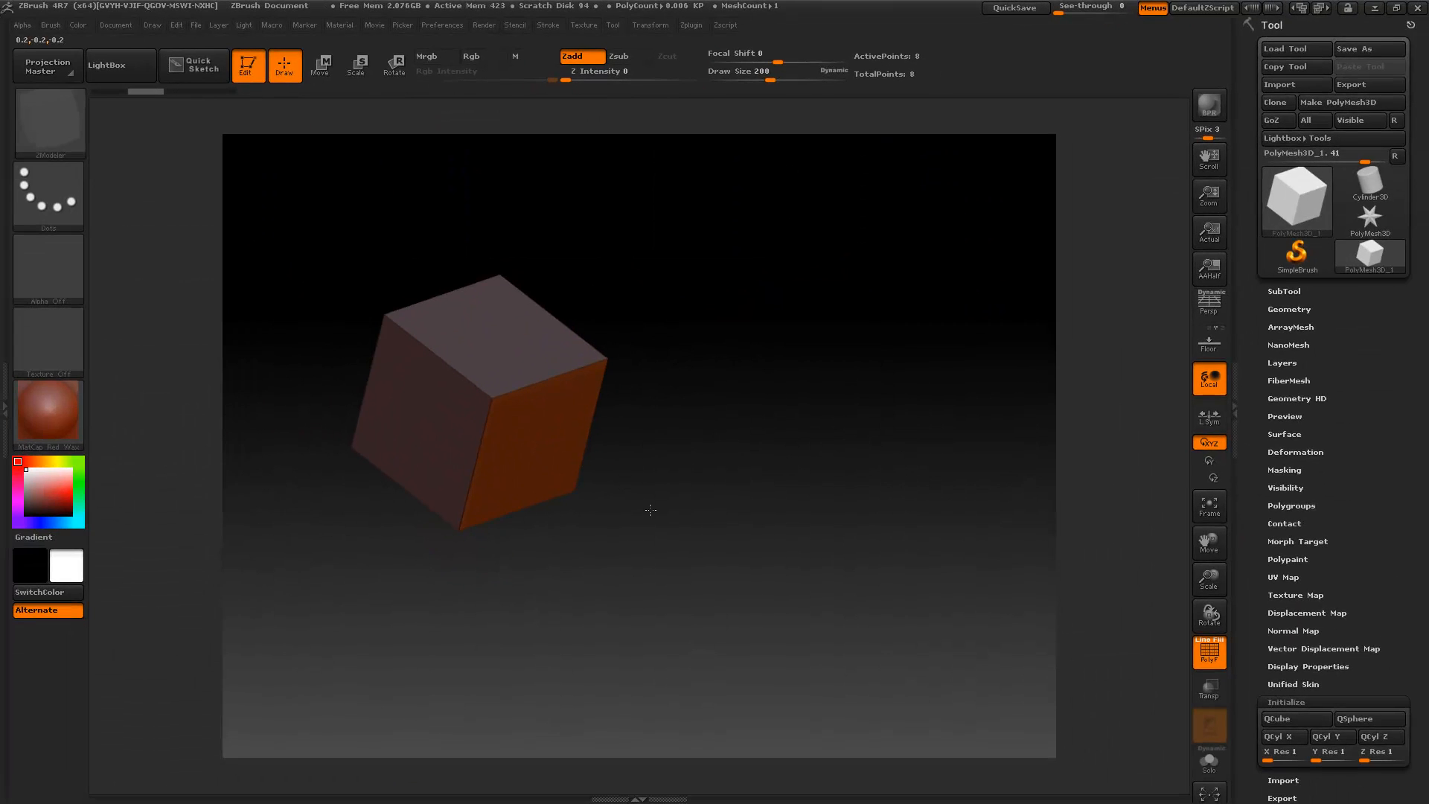
- Extrude the front face outward one brush-size step of about 0.4 units, and measure the new section and the original cube's vertical edge
{"action": "left_click_drag", "start_coordinate": [561, 463], "coordinate": [666, 536]}
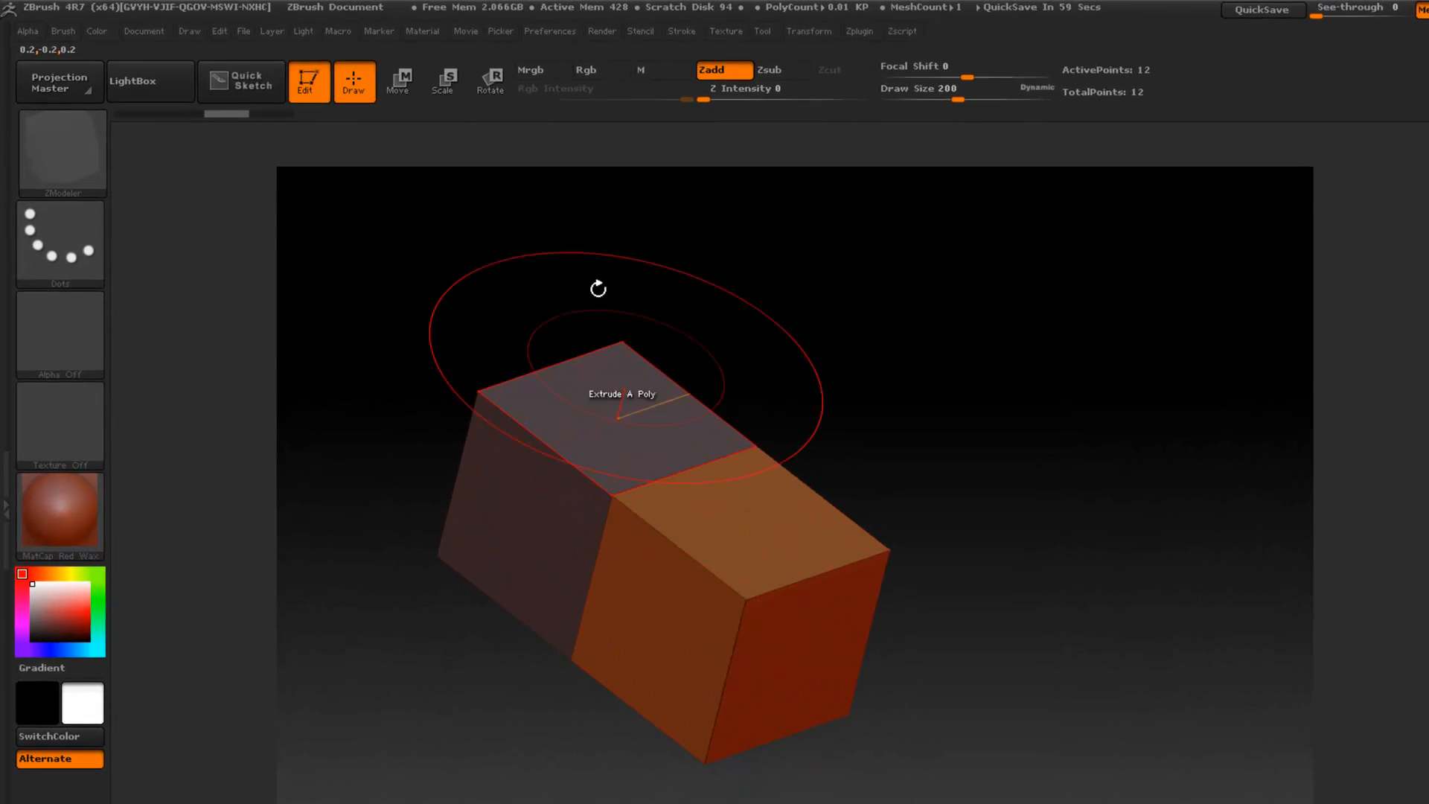
{"action": "left_click", "coordinate": [402, 87]}
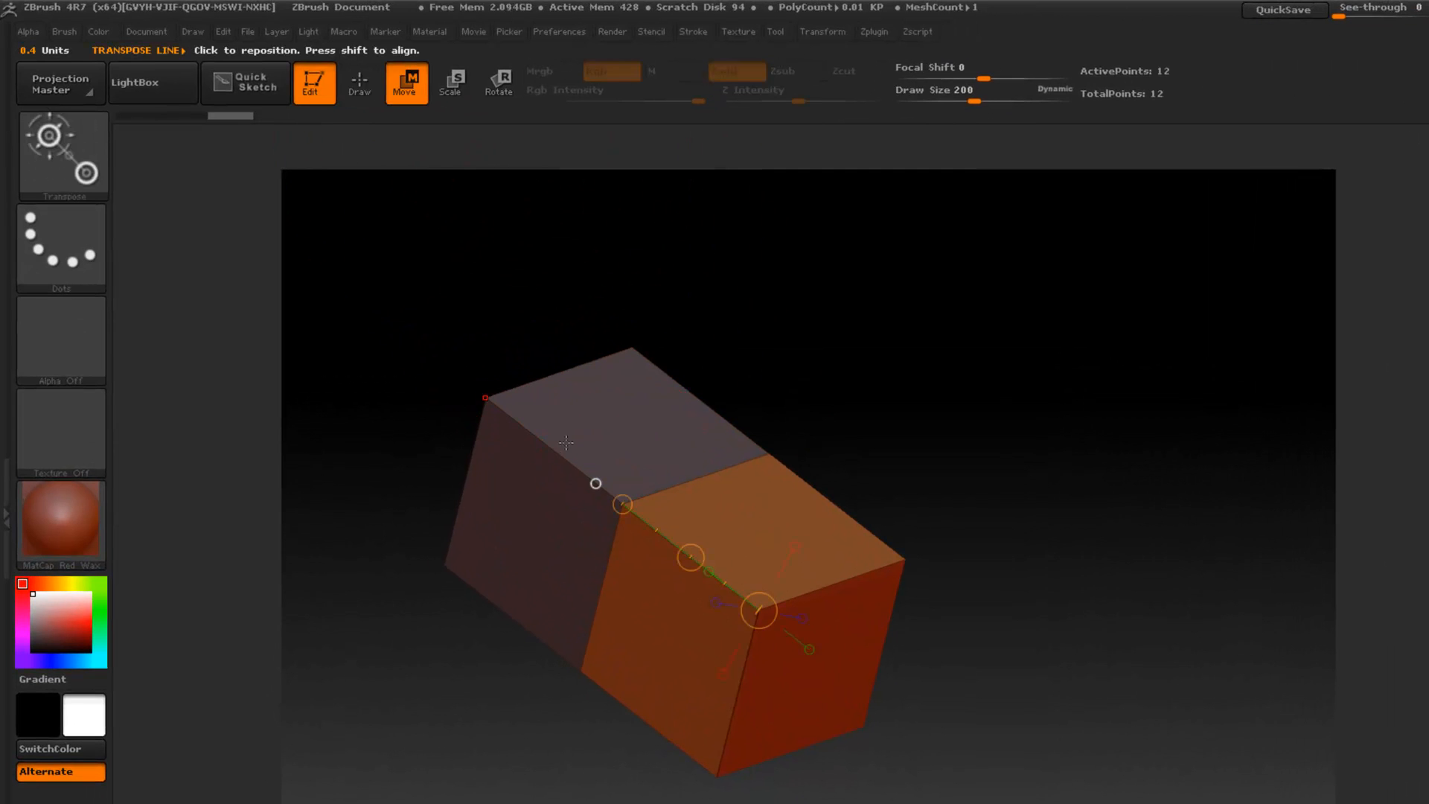
{"action": "mouse_move", "coordinate": [485, 398]}
{"action": "left_mouse_down"}
{"action": "mouse_move", "coordinate": [428, 560]}
{"action": "mouse_move", "coordinate": [445, 555]}
{"action": "left_mouse_up"}
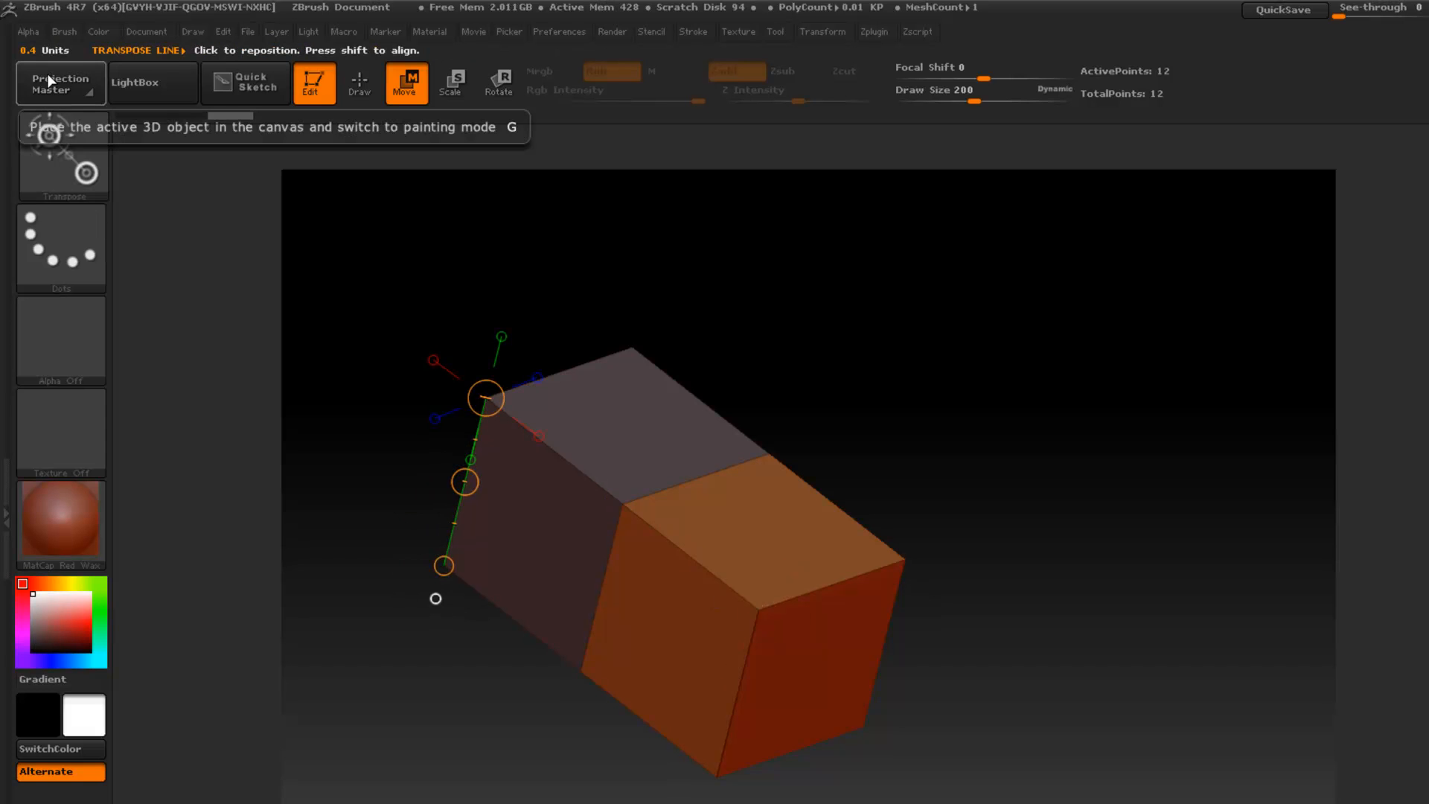
- Measure the extruded section's front vertical edge and upper edge, plus the original cube's rear upper edge, with the transpose line
{"action": "left_click_drag", "start_coordinate": [763, 608], "coordinate": [715, 772]}
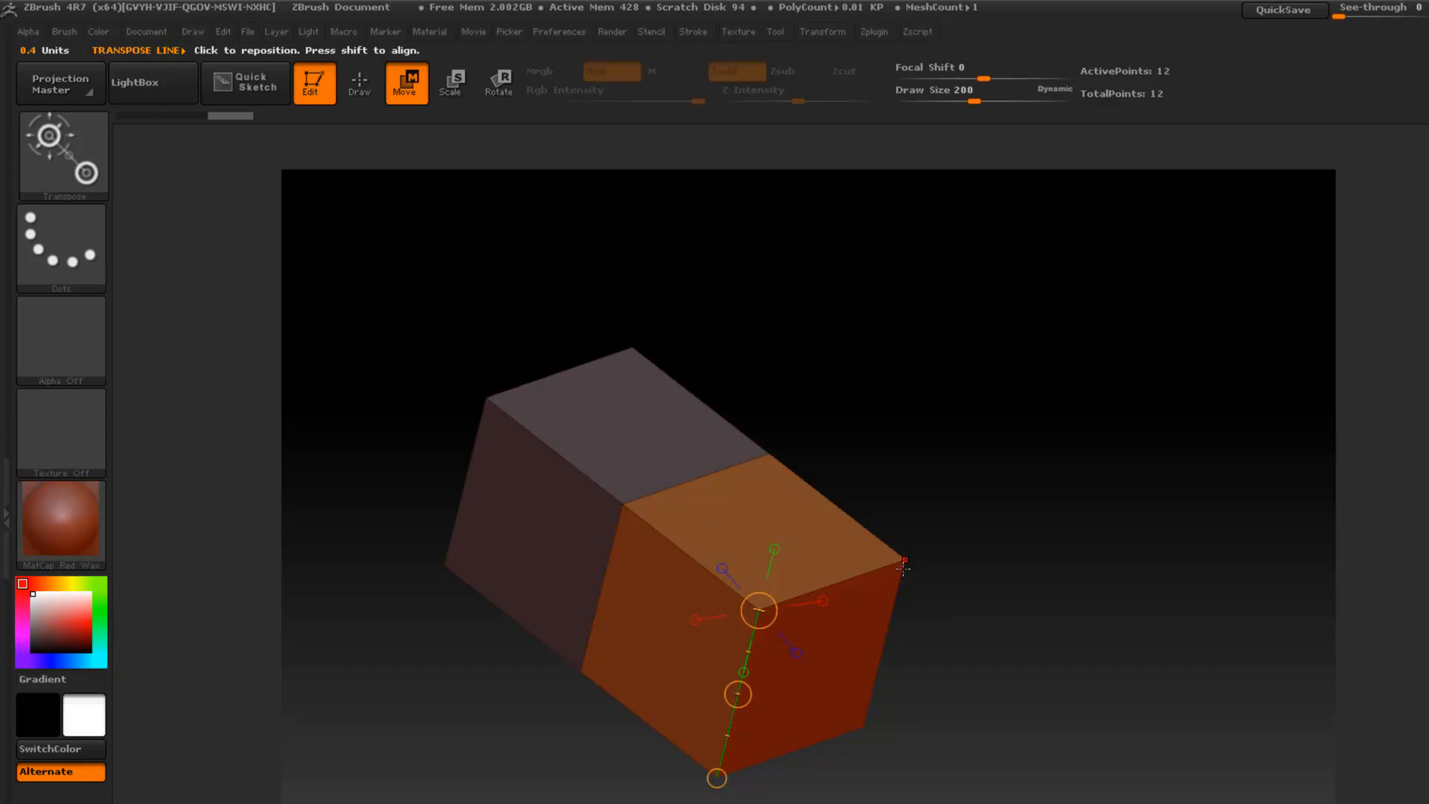
{"action": "left_click_drag", "start_coordinate": [902, 562], "coordinate": [770, 454]}
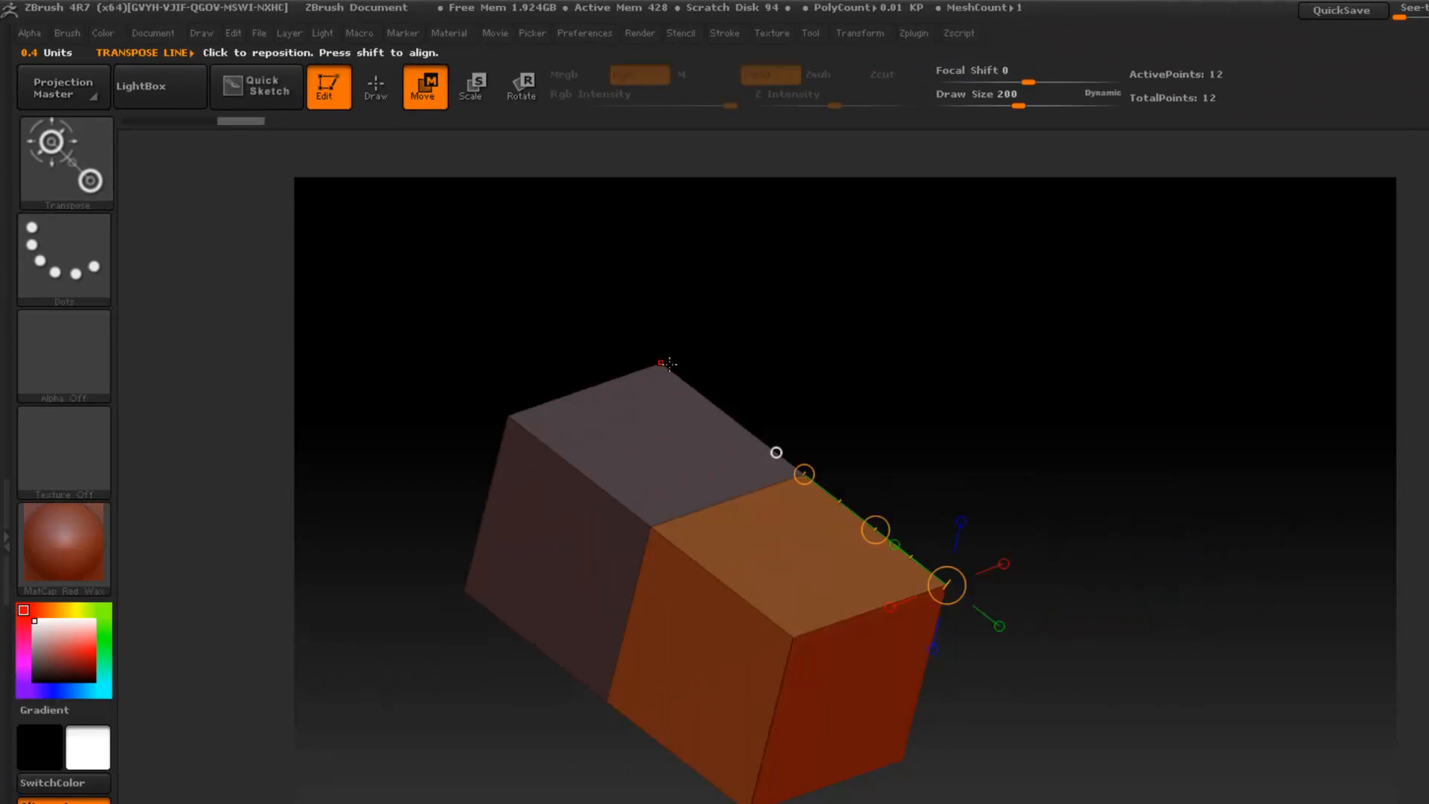
{"action": "left_click_drag", "start_coordinate": [500, 275], "coordinate": [604, 359]}
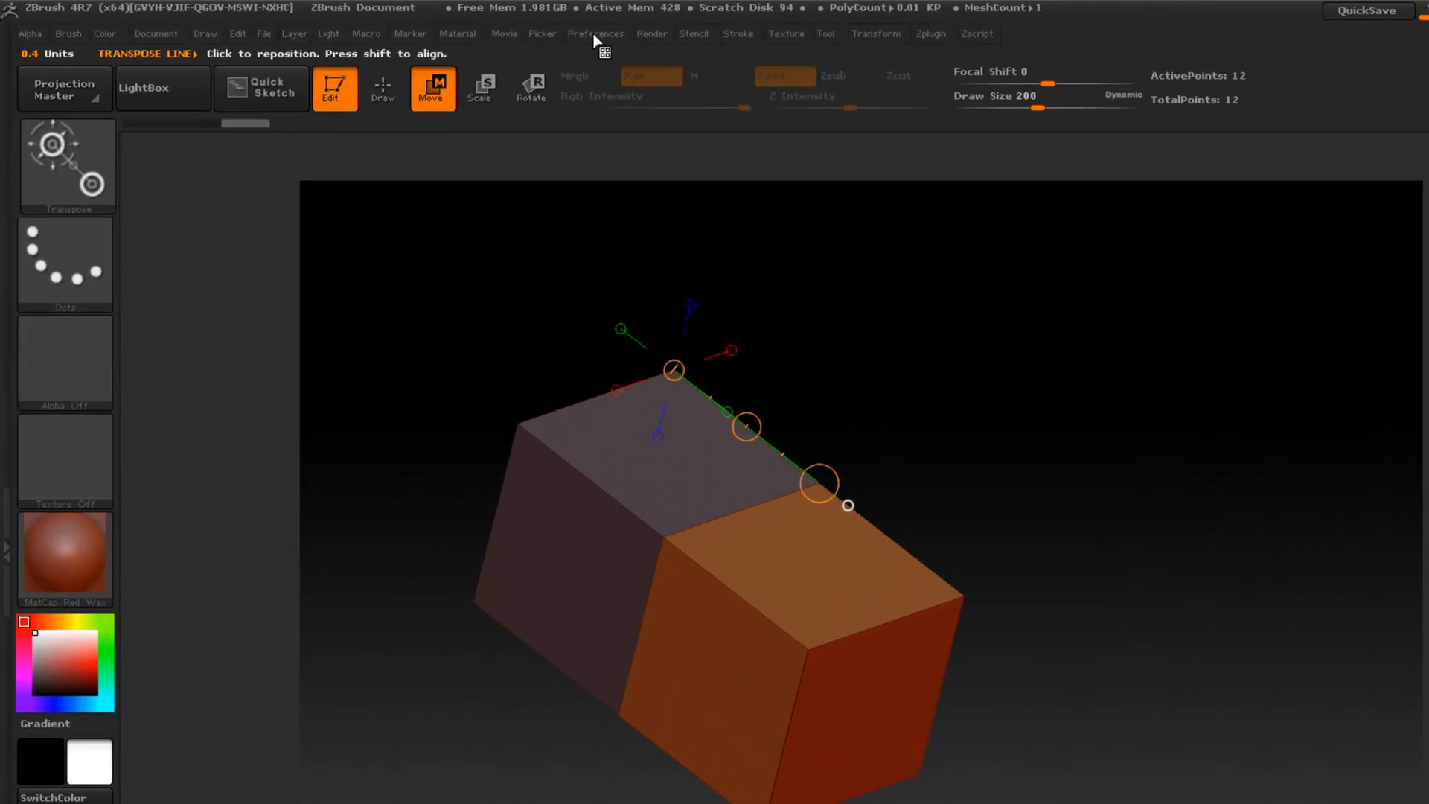
- Set the transpose units to inch and the Calibration Distance to 1
{"action": "left_click", "coordinate": [440, 25]}
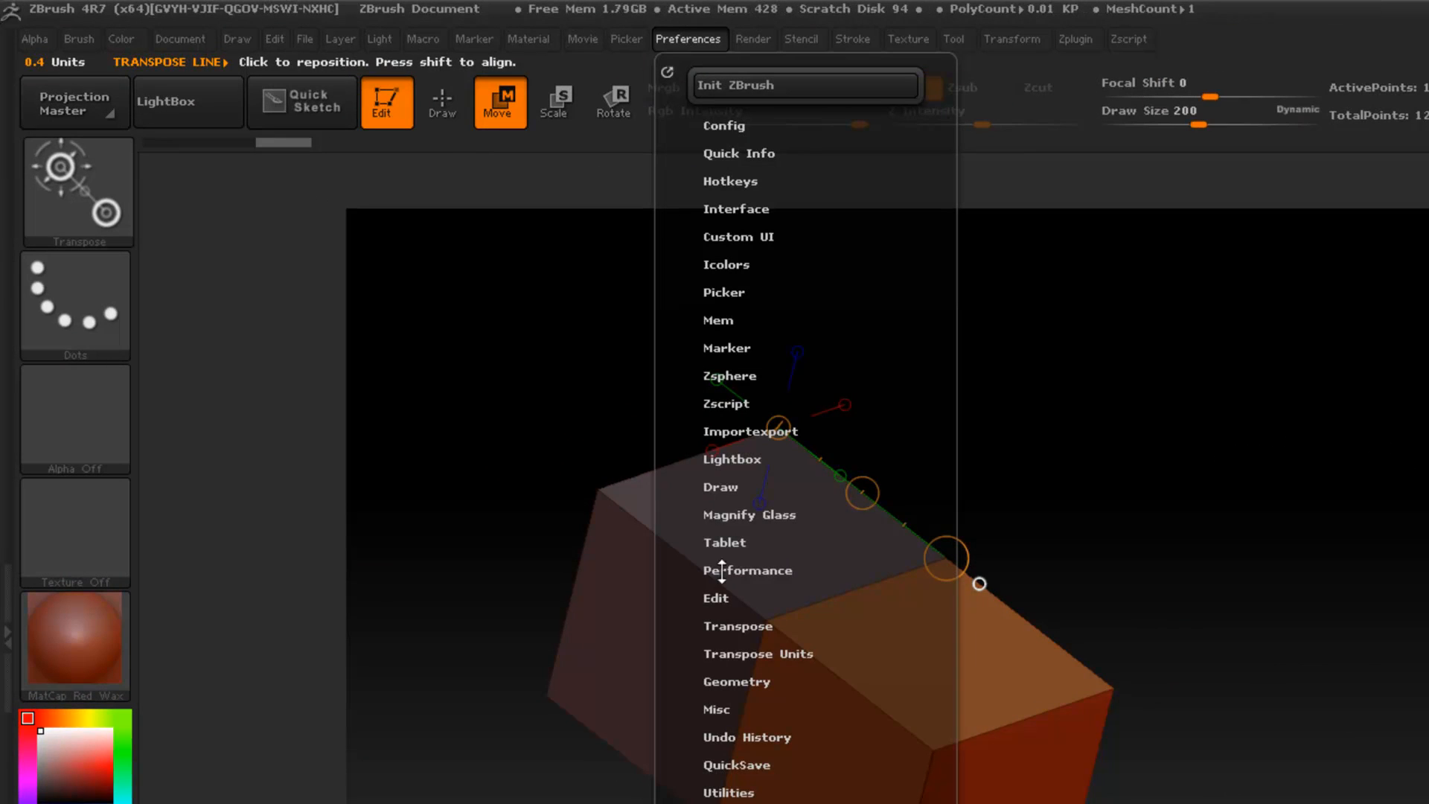
{"action": "left_click", "coordinate": [724, 654]}
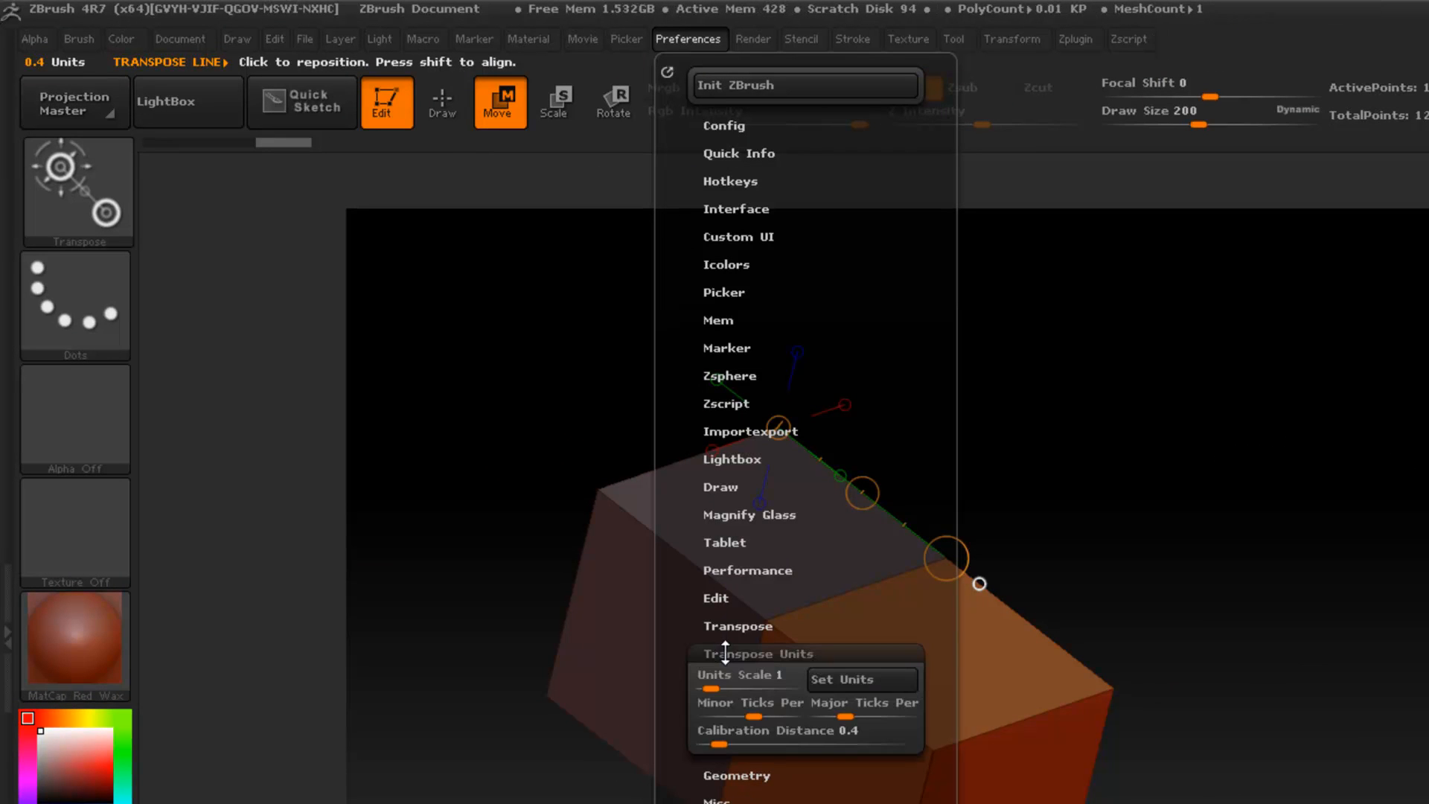
{"action": "left_click", "coordinate": [884, 685]}
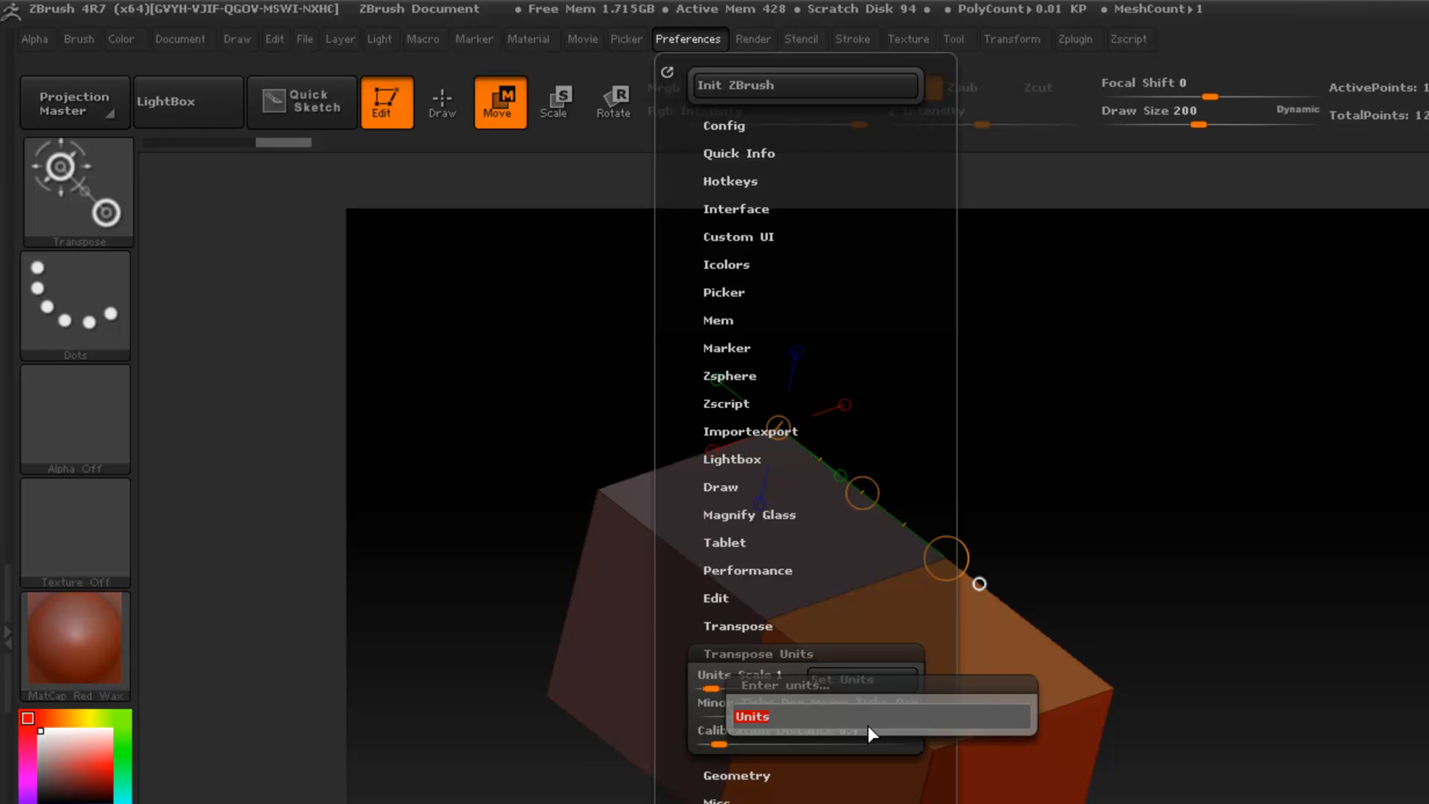
{"action": "type", "text": "inch"}
{"action": "key", "text": "Return"}
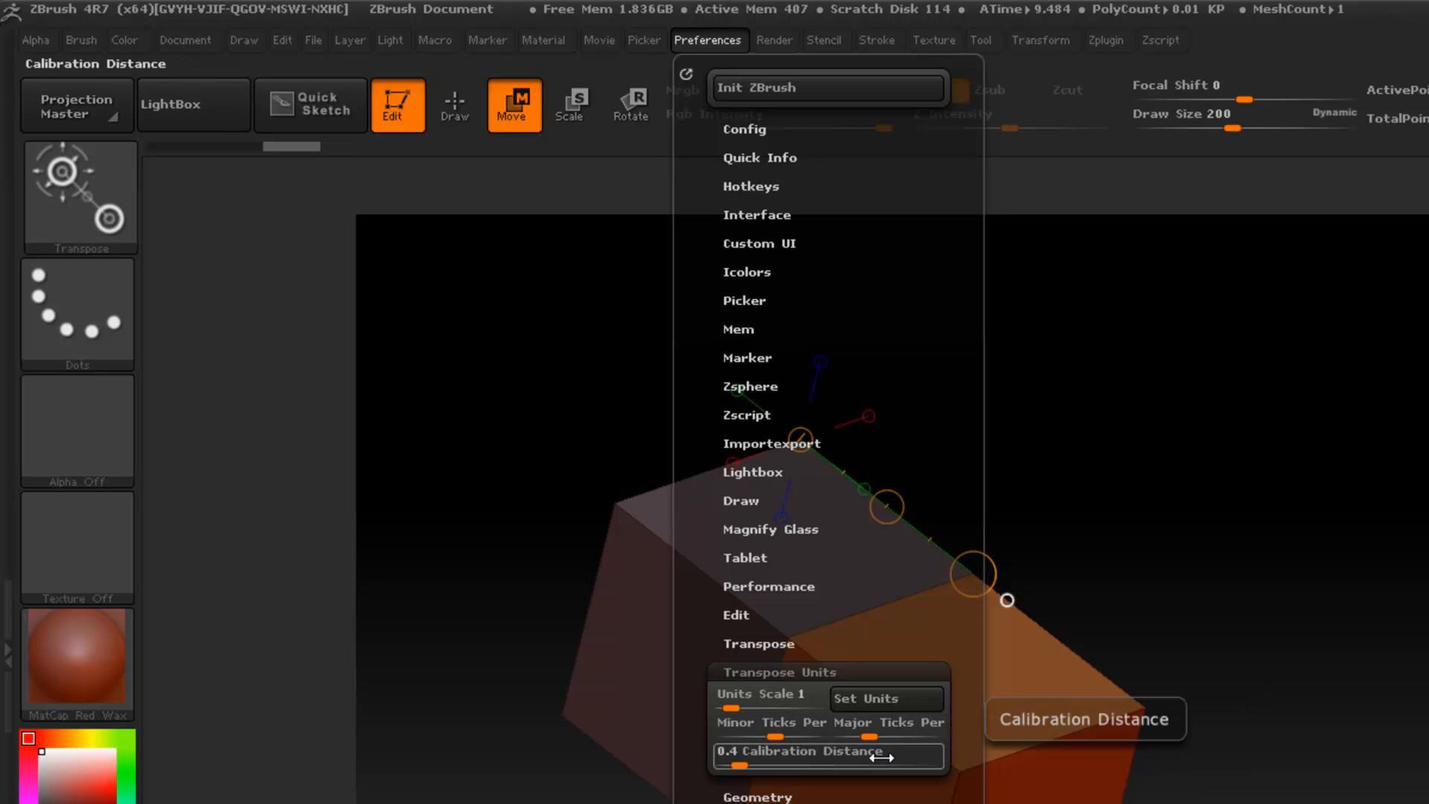
{"action": "type", "text": "1"}
{"action": "key", "text": "Return"}
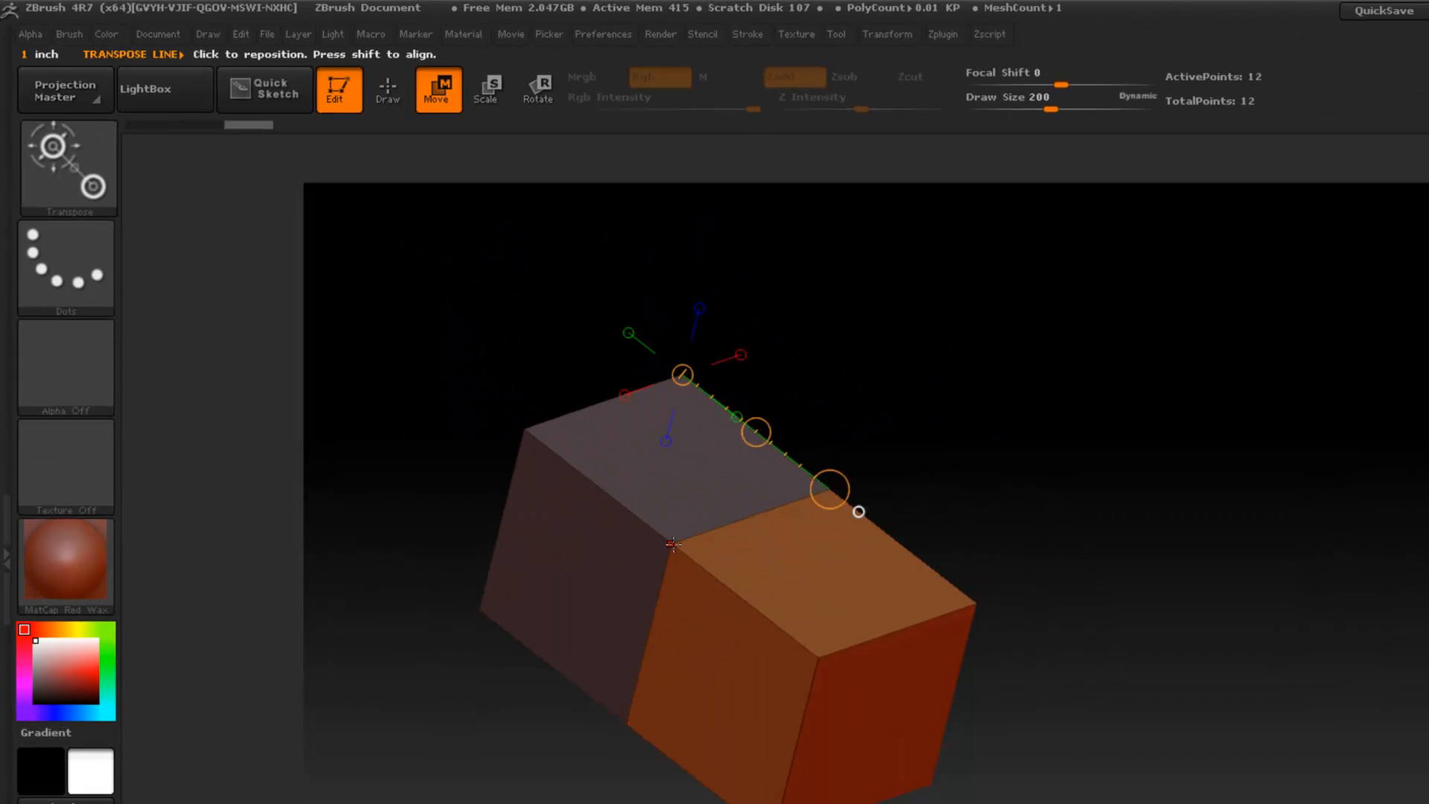
- Measure the original cube's vertical edge, lower side edge and upper side edge in inches with the transpose line
{"action": "mouse_move", "coordinate": [673, 544]}
{"action": "left_mouse_down"}
{"action": "mouse_move", "coordinate": [616, 693]}
{"action": "mouse_move", "coordinate": [630, 715]}
{"action": "mouse_move", "coordinate": [609, 691]}
{"action": "left_mouse_up"}
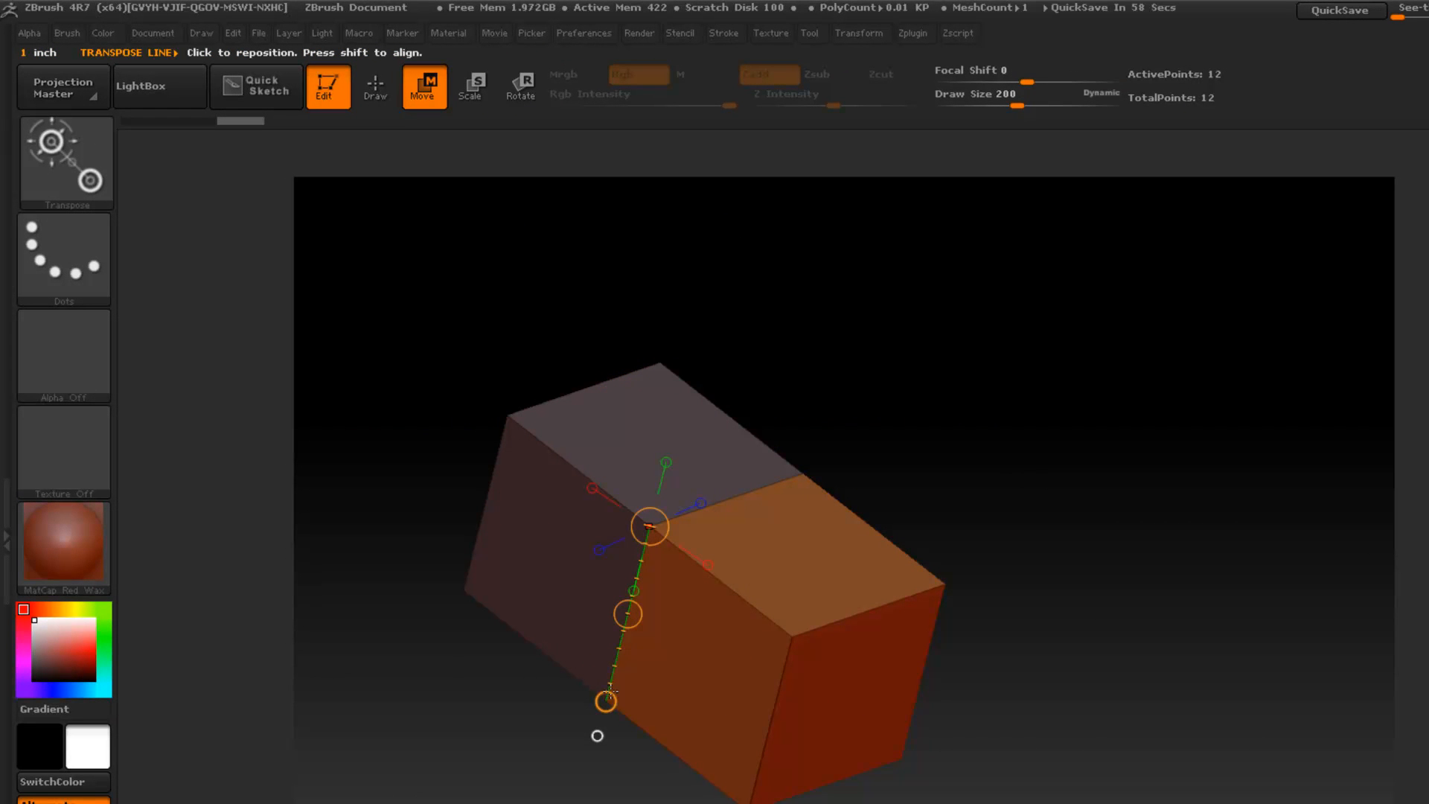
{"action": "left_click_drag", "start_coordinate": [464, 594], "coordinate": [596, 692]}
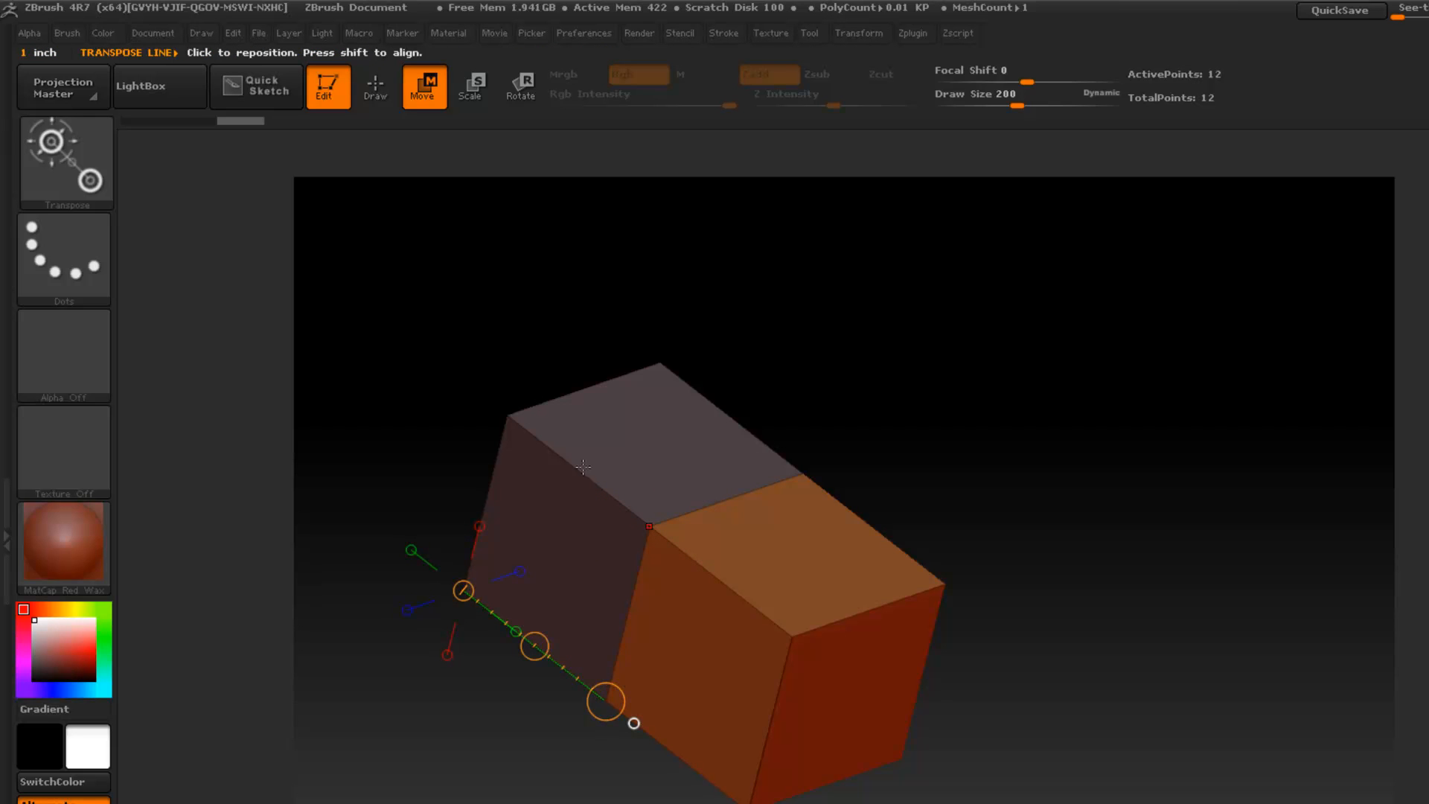
{"action": "left_click_drag", "start_coordinate": [506, 416], "coordinate": [646, 518]}
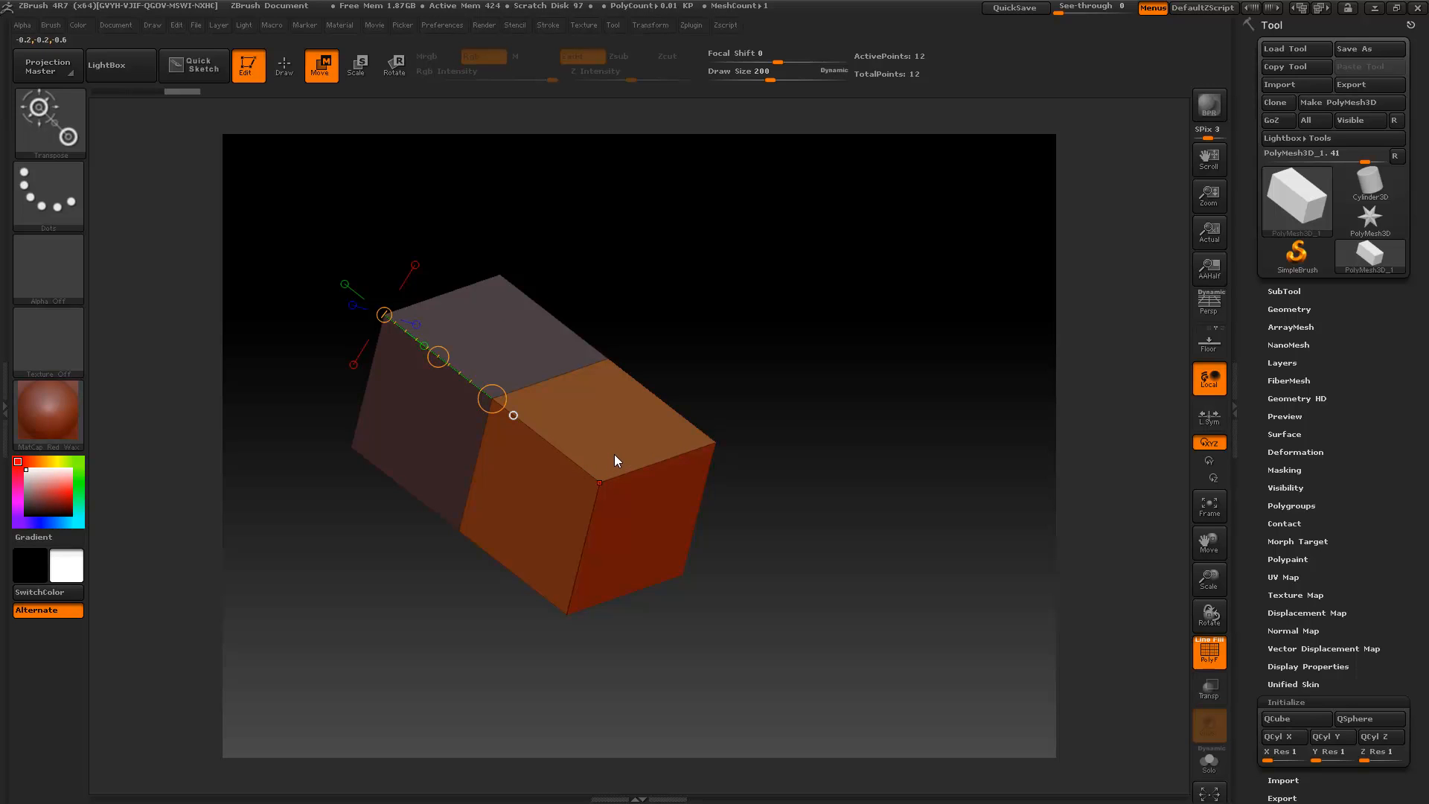
- Return to Draw mode, preview the extruded block with subdivision smoothing, and turn the smoothing back off
{"action": "key", "text": "q"}
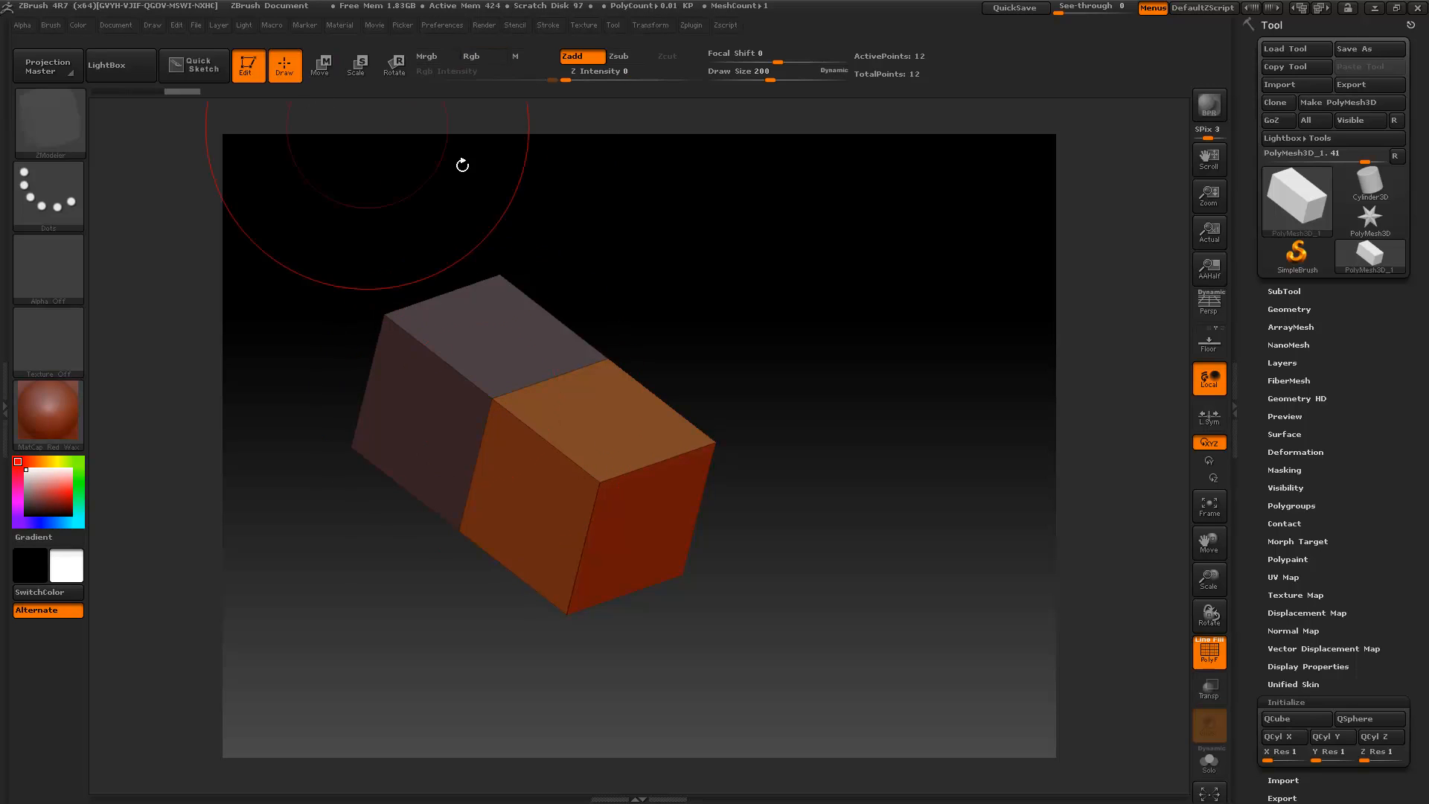
{"action": "left_click", "coordinate": [1292, 309]}
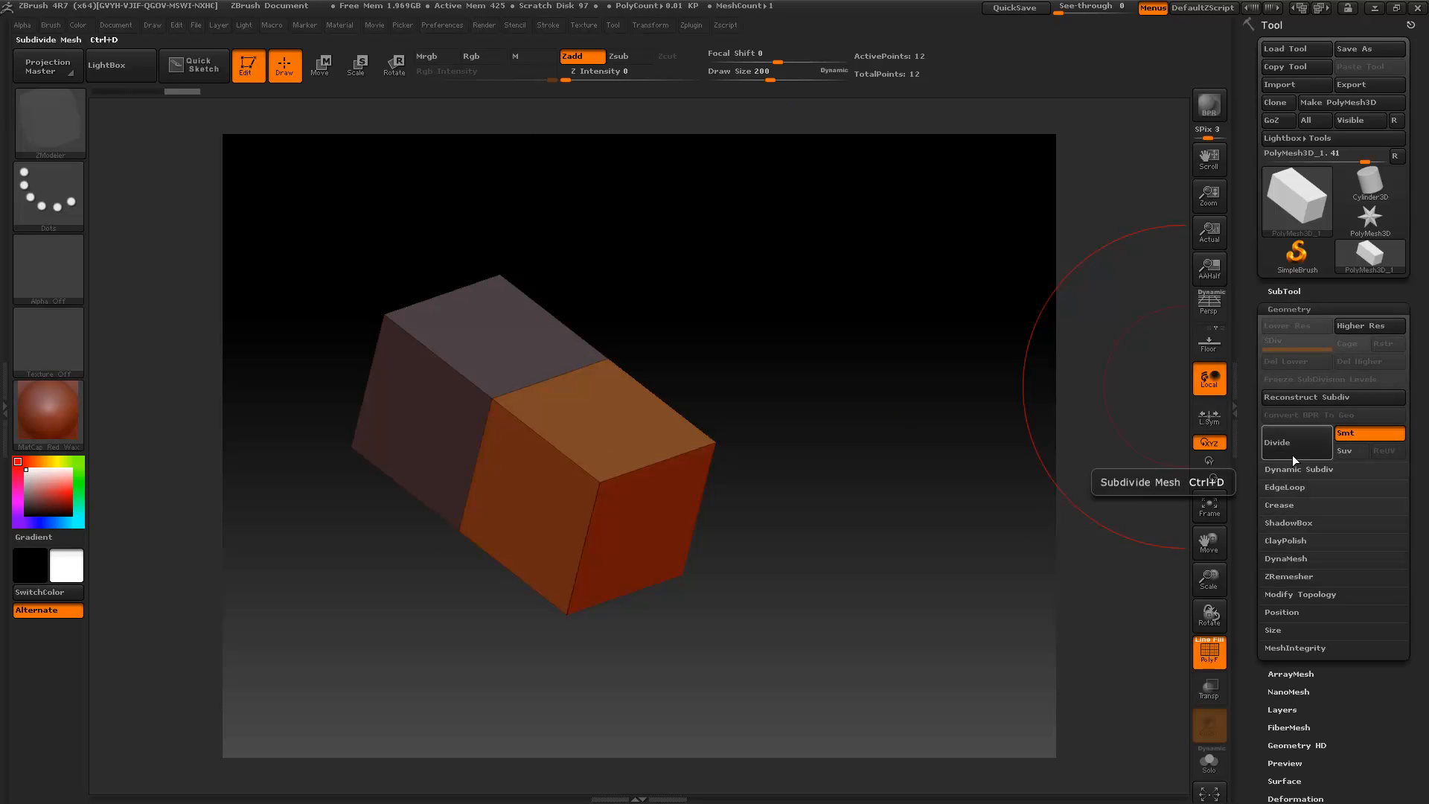
{"action": "key", "text": "ctrl+d"}
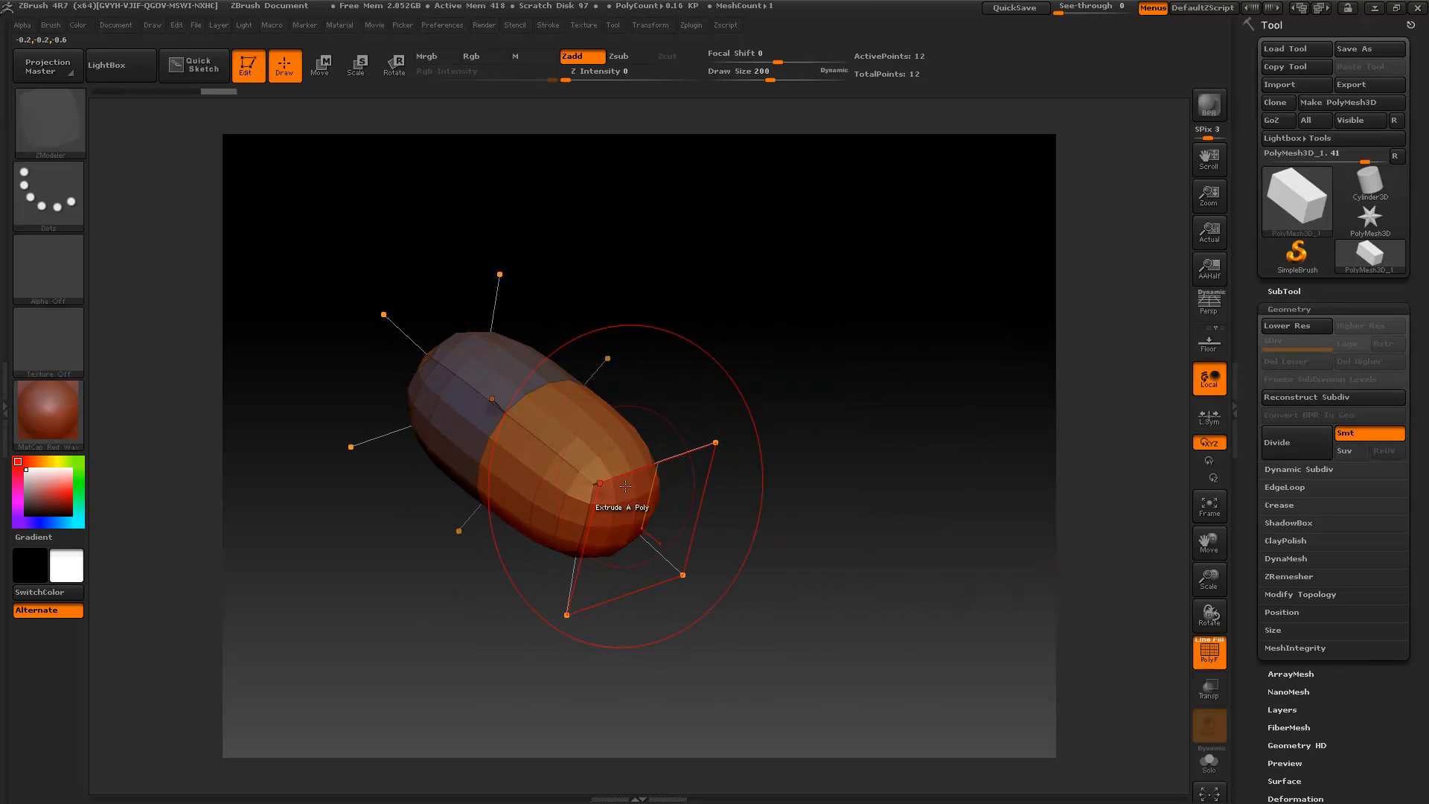
{"action": "key", "text": "shift+d"}
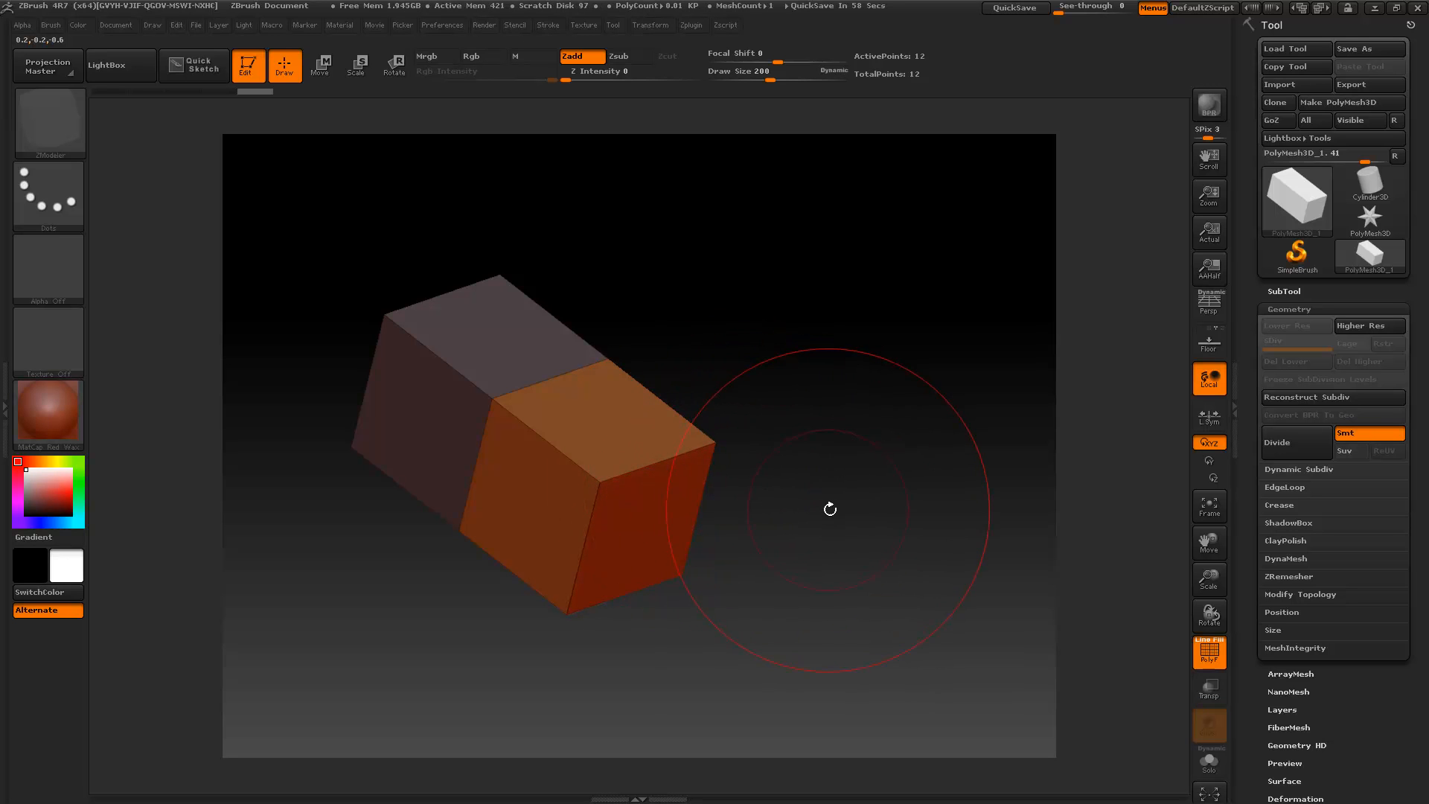
- Extrude the block's faces in brush-size steps to form a U shape with two parallel arms
{"action": "left_click_drag", "start_coordinate": [844, 516], "coordinate": [777, 391], "text": "alt"}
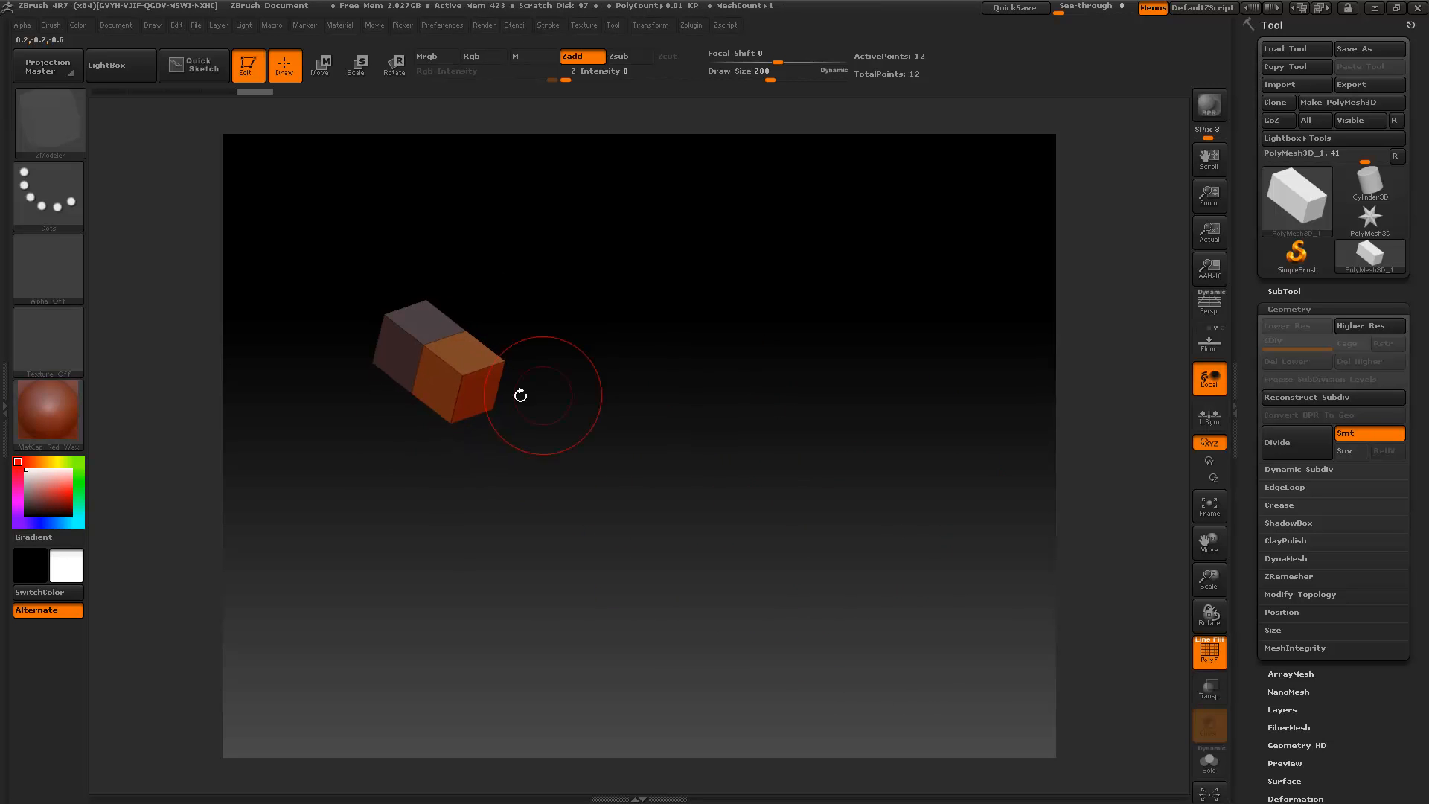
{"action": "left_click_drag", "start_coordinate": [476, 393], "coordinate": [726, 506]}
{"action": "left_click_drag", "start_coordinate": [347, 575], "coordinate": [665, 558]}
{"action": "left_click_drag", "start_coordinate": [702, 470], "coordinate": [676, 611]}
{"action": "left_click_drag", "start_coordinate": [420, 679], "coordinate": [807, 293]}
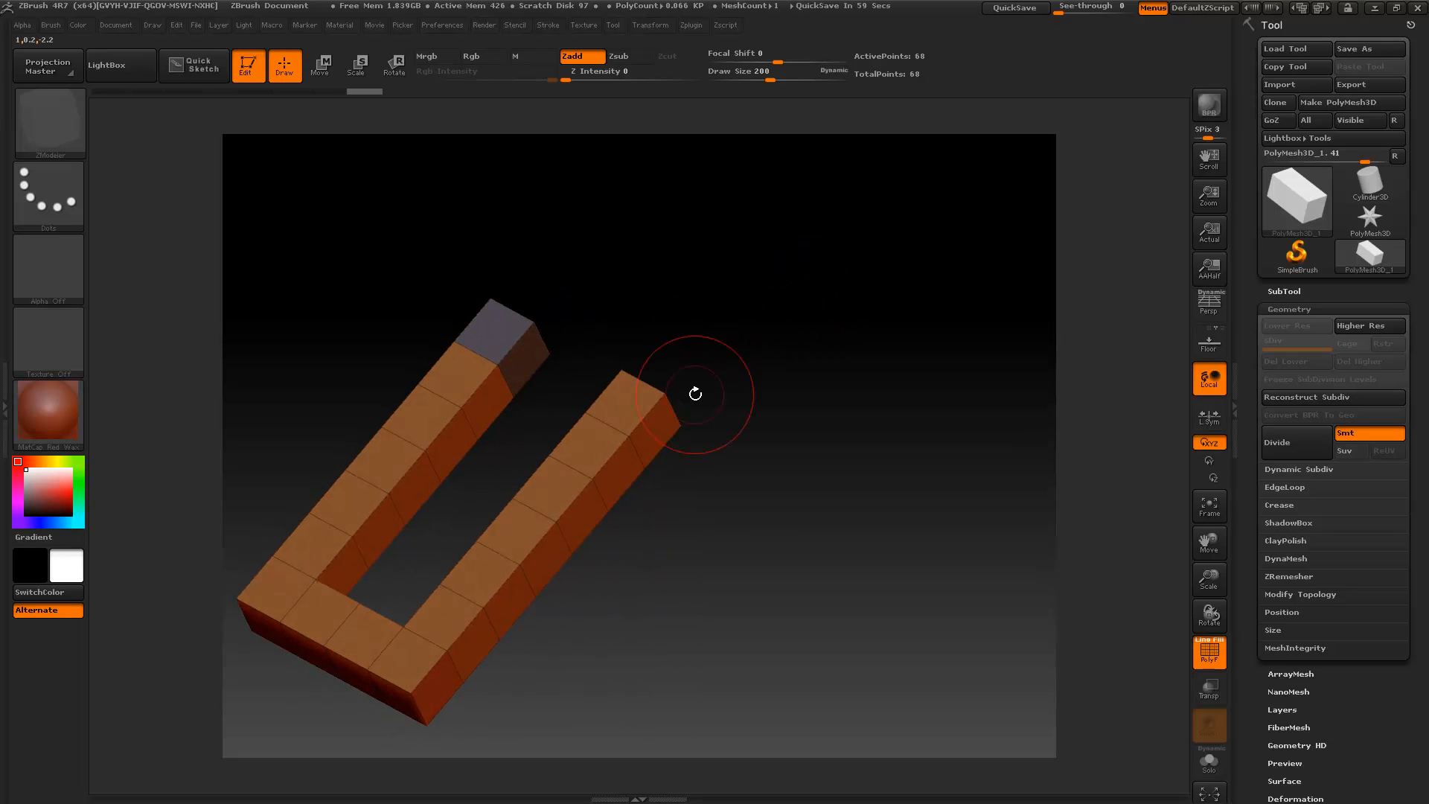
- Run the load-Brush-ZModeler-polygon macro to load the ZModeler polygon brushes
{"action": "left_click", "coordinate": [278, 25]}
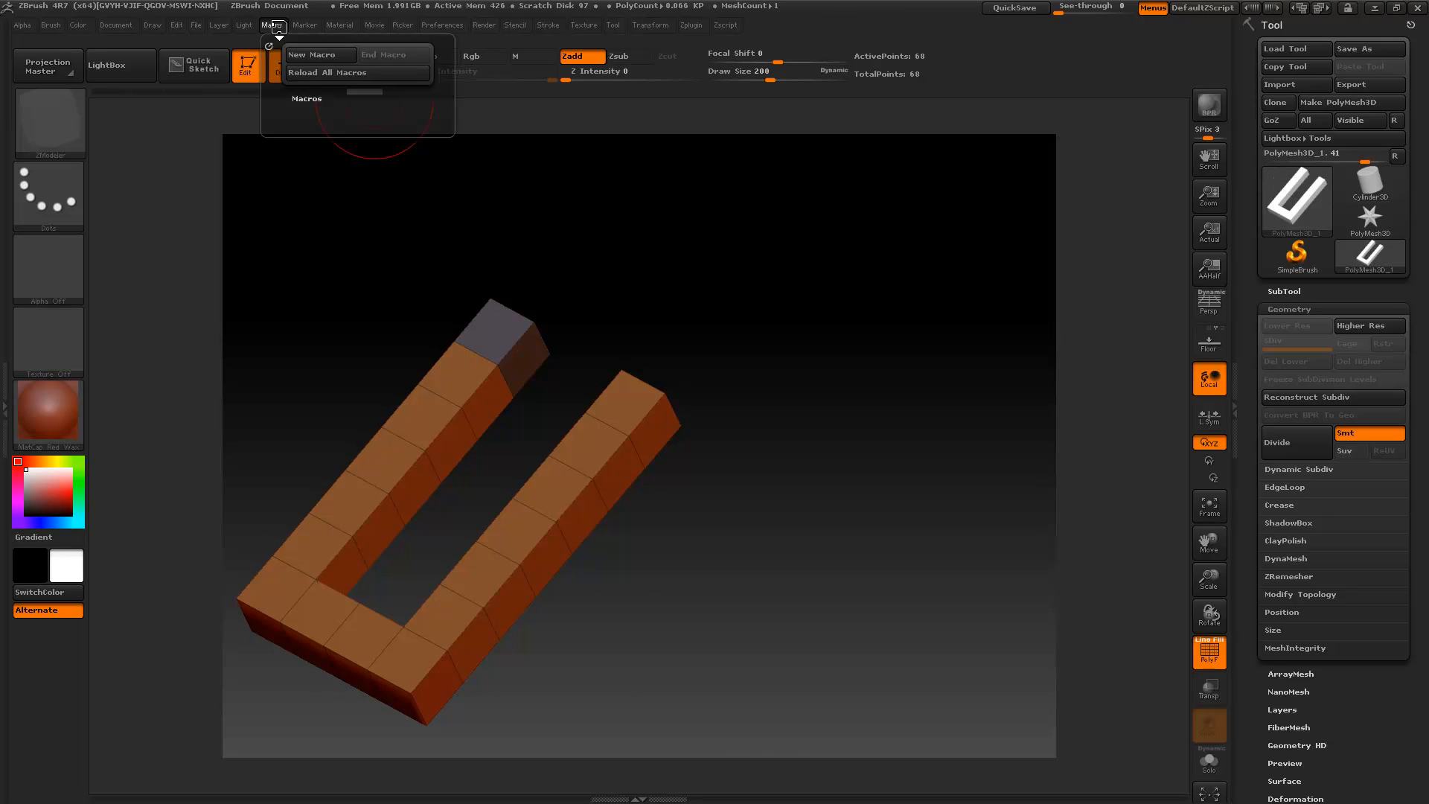
{"action": "left_click", "coordinate": [296, 74]}
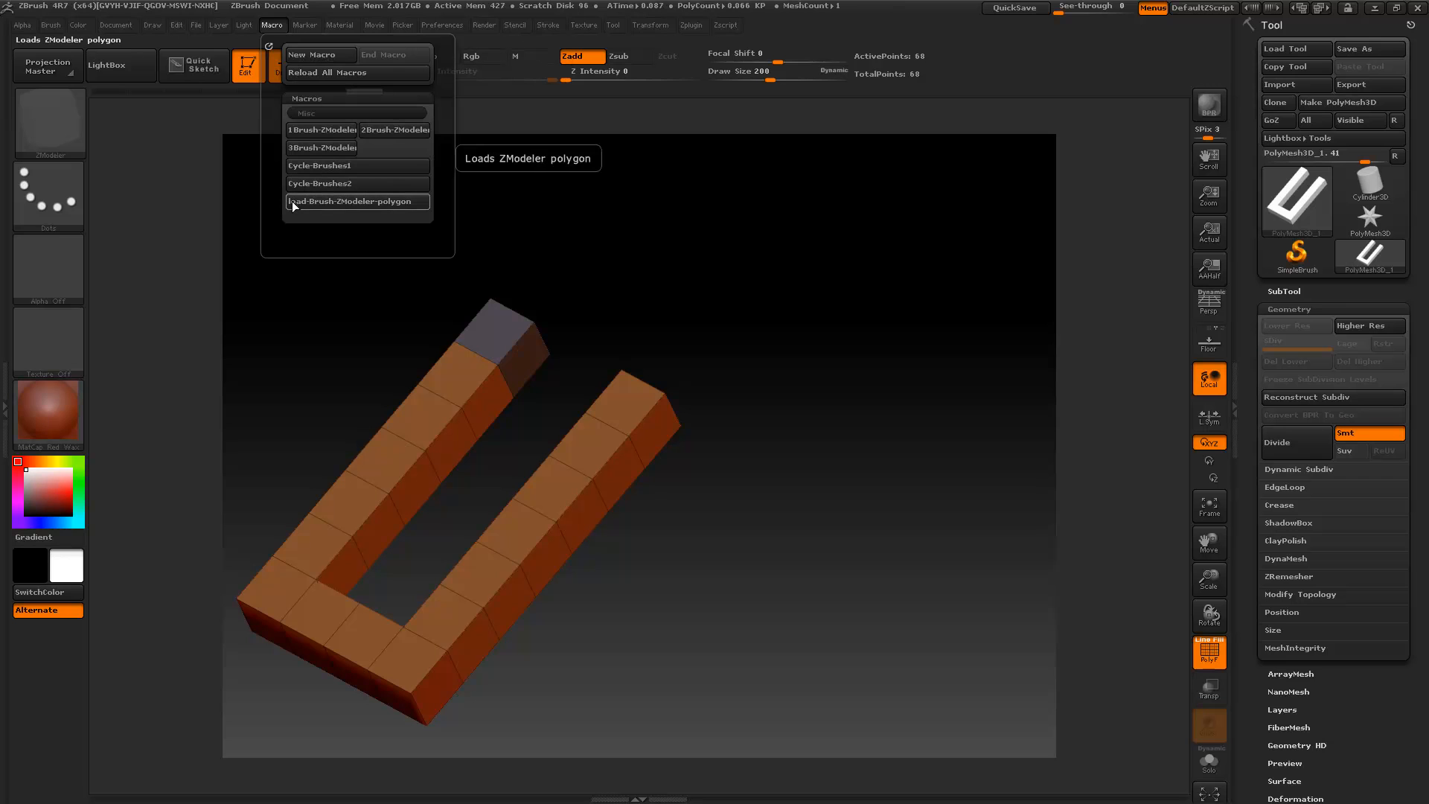
{"action": "left_click", "coordinate": [294, 206]}
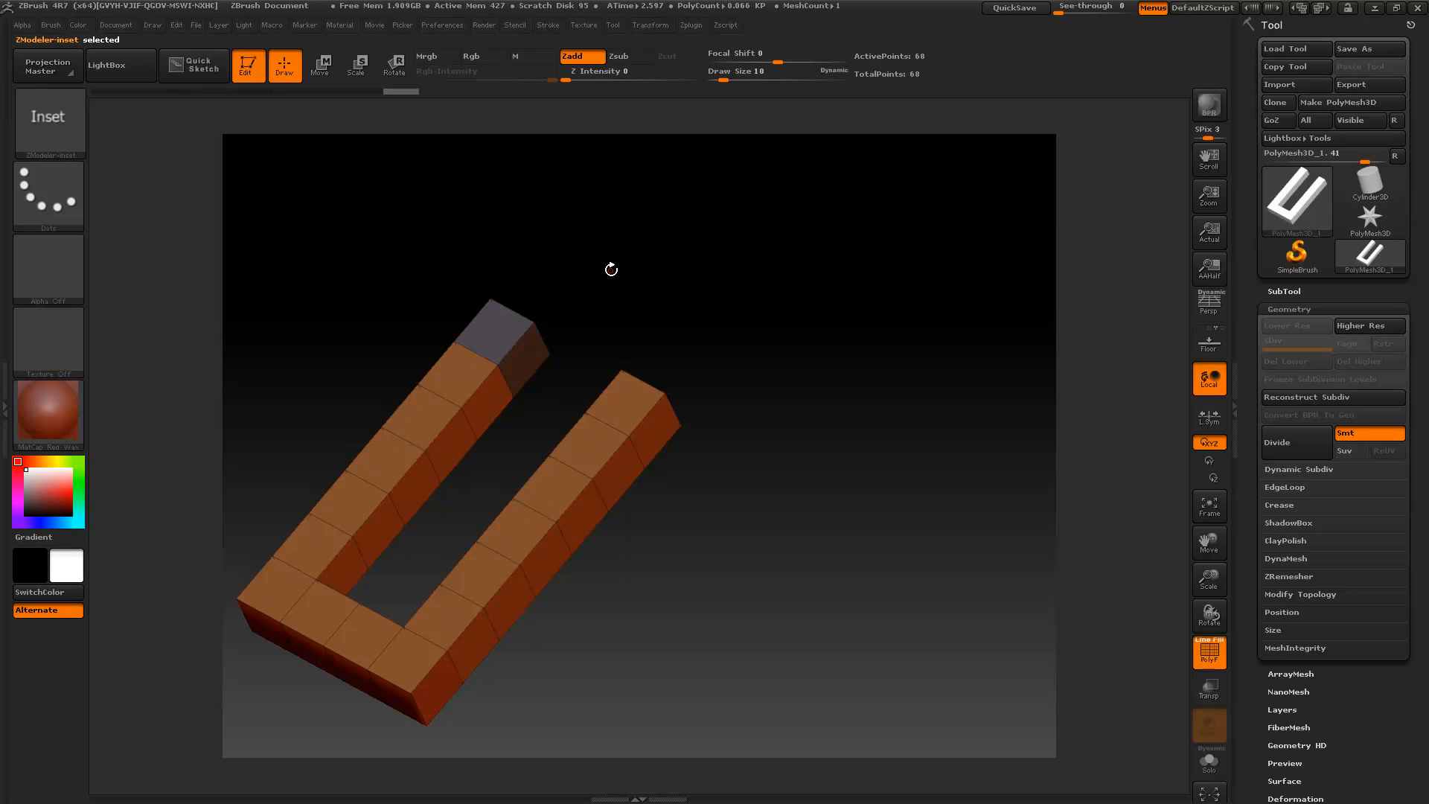
- Inset the facing inner polygons near the open ends of the U shape's two arms
{"action": "left_click_drag", "start_coordinate": [487, 400], "coordinate": [497, 419]}
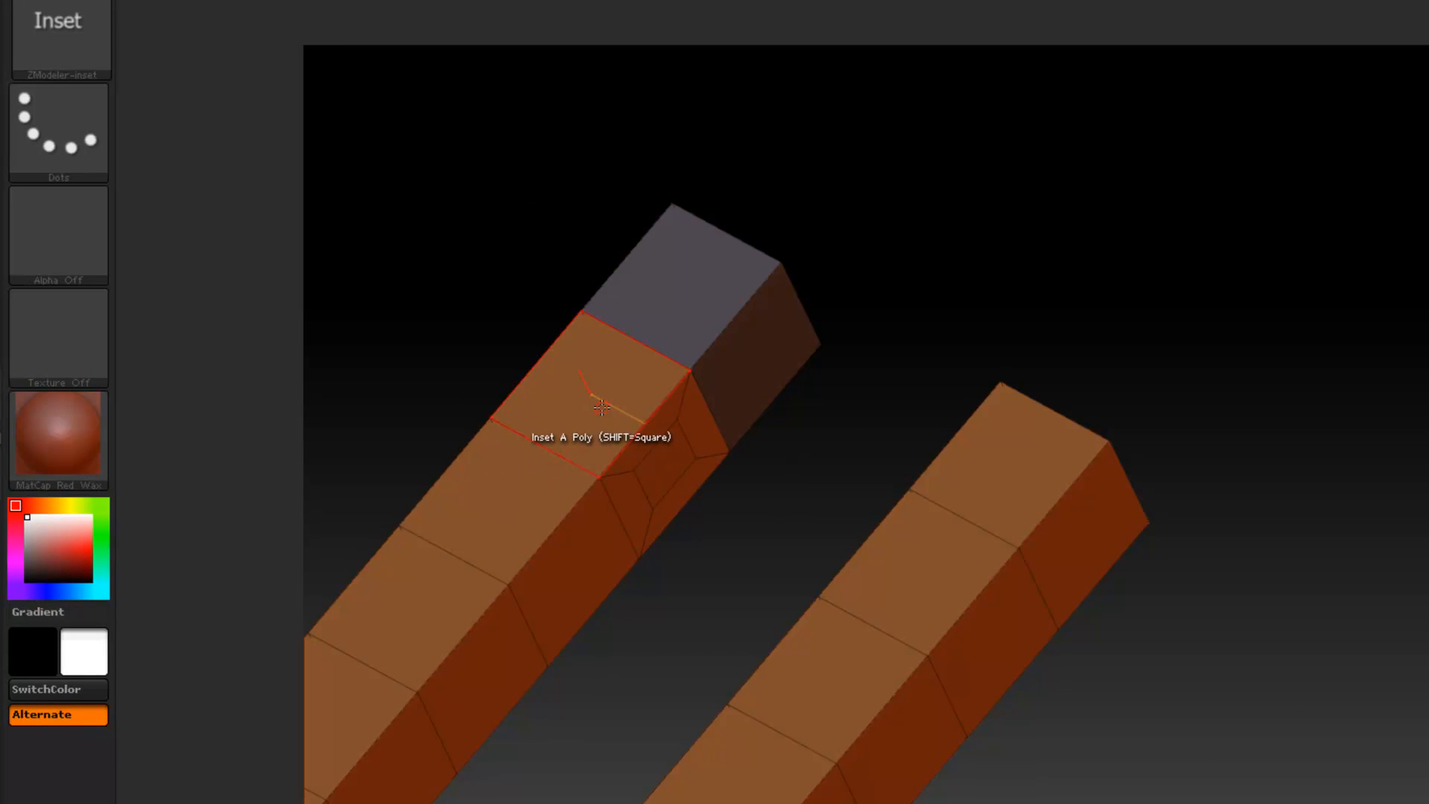
{"action": "left_click_drag", "start_coordinate": [526, 271], "coordinate": [628, 318]}
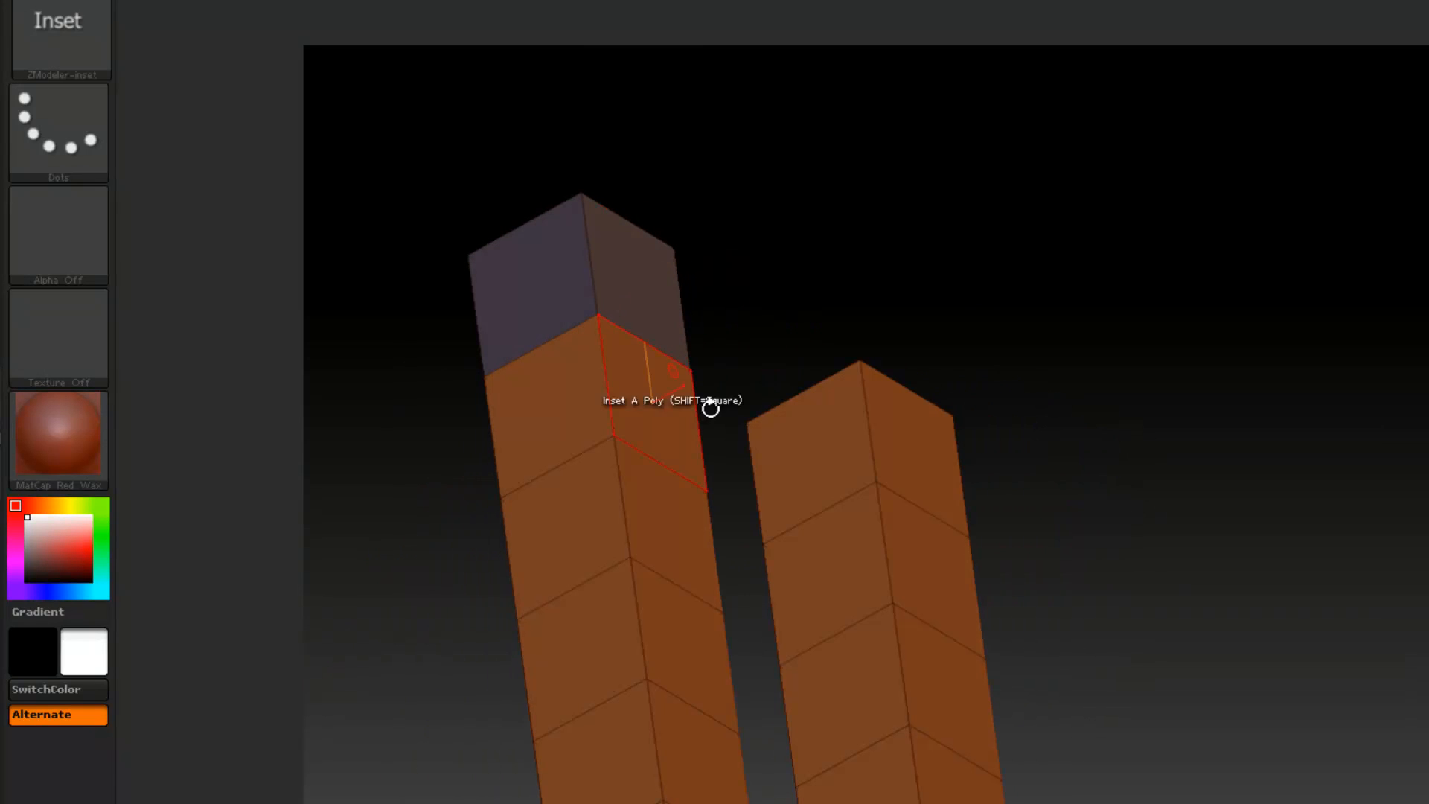
{"action": "left_click", "coordinate": [806, 565]}
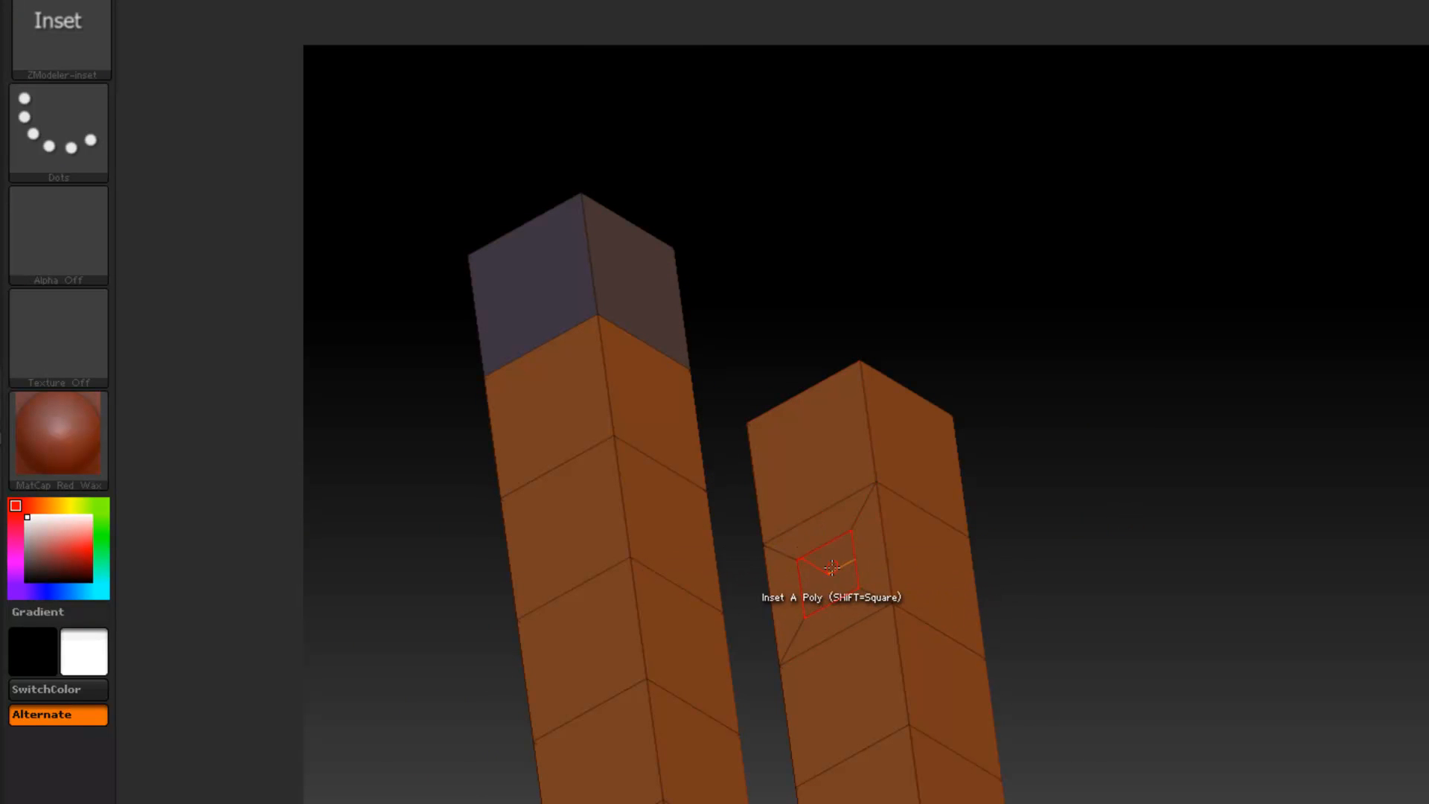
- Use QMesh on the inset polygon to bridge the gap to the opposite arm, and preview the joined shape with subdivision smoothing
{"action": "key", "text": "1"}
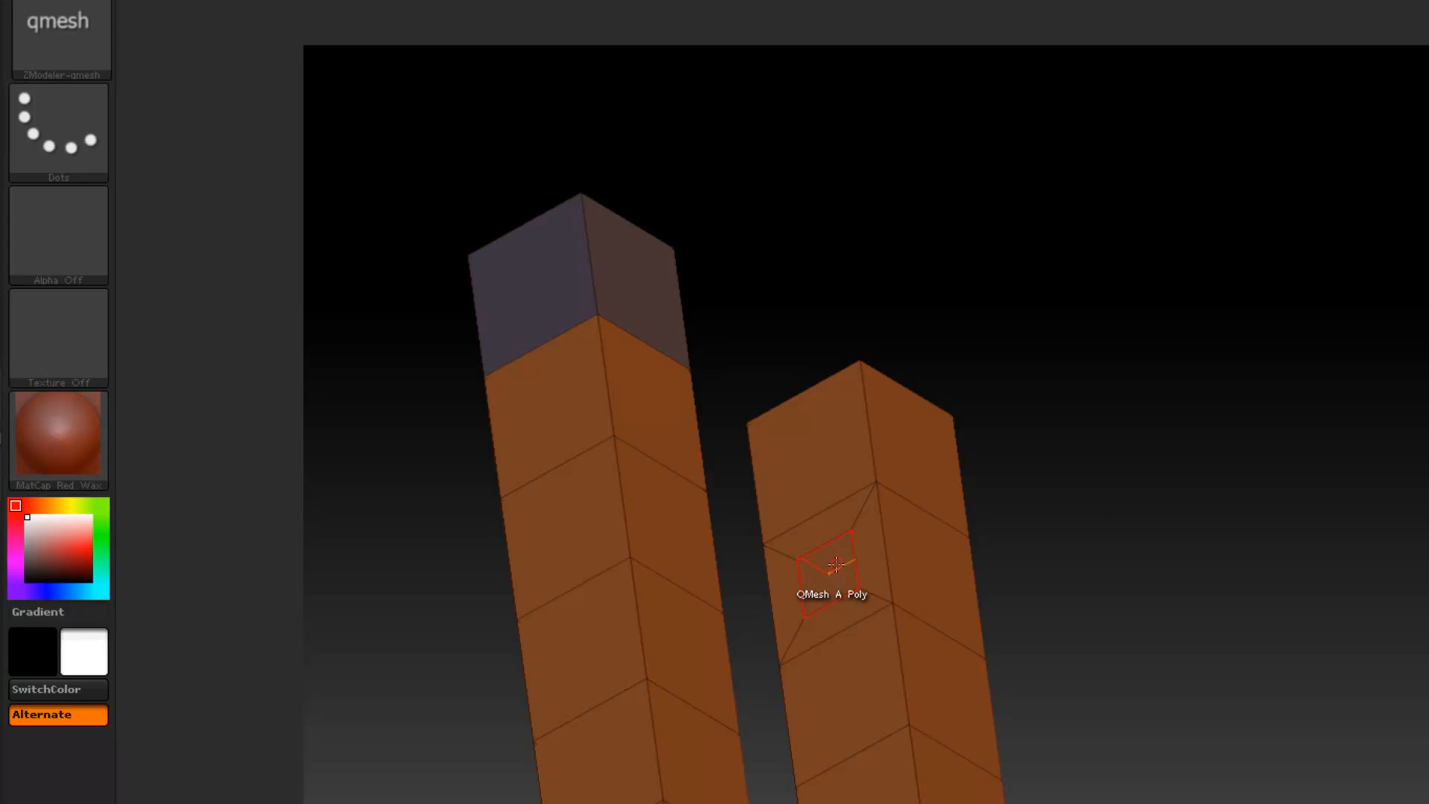
{"action": "left_click_drag", "start_coordinate": [1136, 488], "coordinate": [821, 562]}
{"action": "left_click_drag", "start_coordinate": [791, 567], "coordinate": [552, 492]}
{"action": "left_click_drag", "start_coordinate": [1094, 504], "coordinate": [1112, 382]}
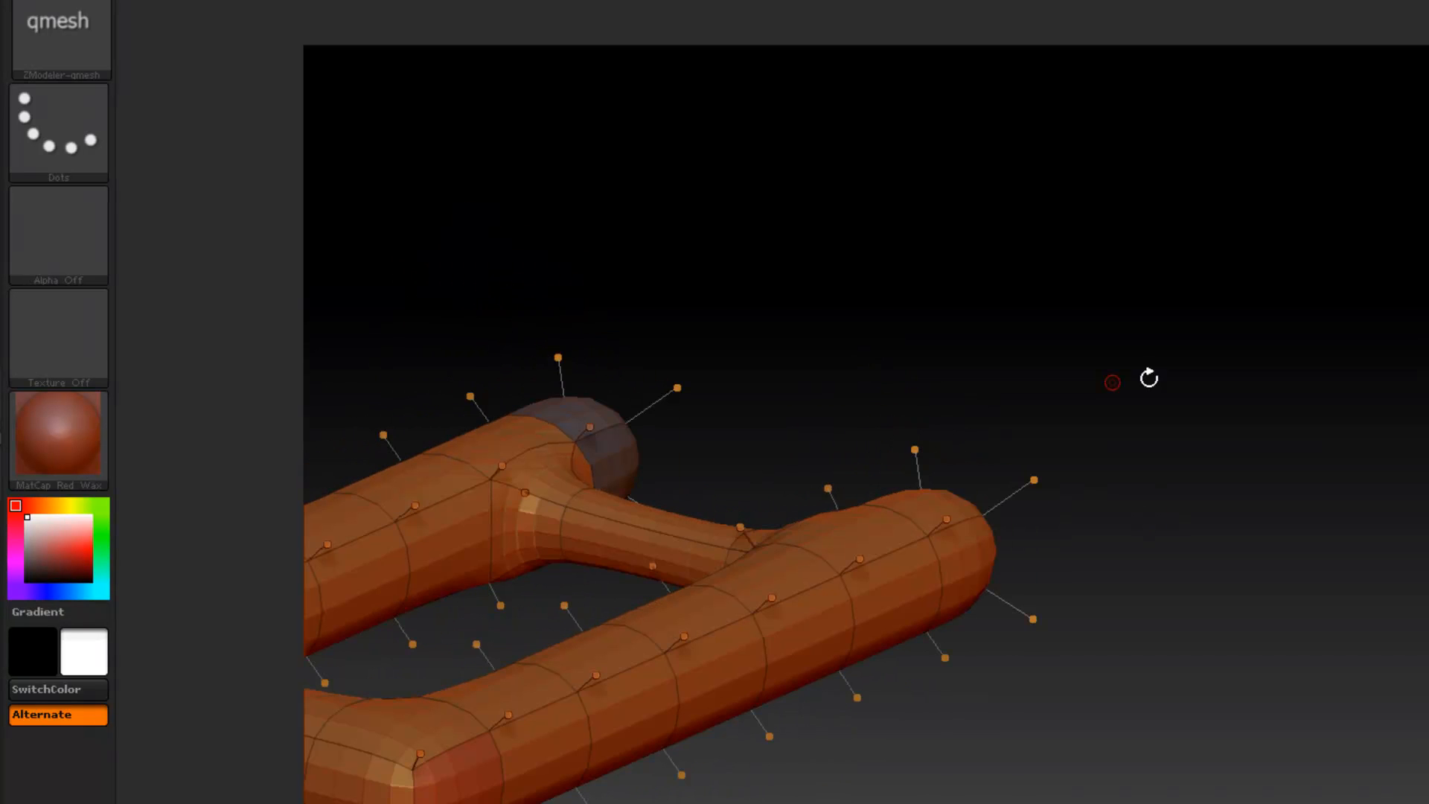
{"action": "left_click_drag", "start_coordinate": [1149, 377], "coordinate": [1150, 477]}
{"action": "left_click_drag", "start_coordinate": [1255, 431], "coordinate": [1286, 340], "text": "alt"}
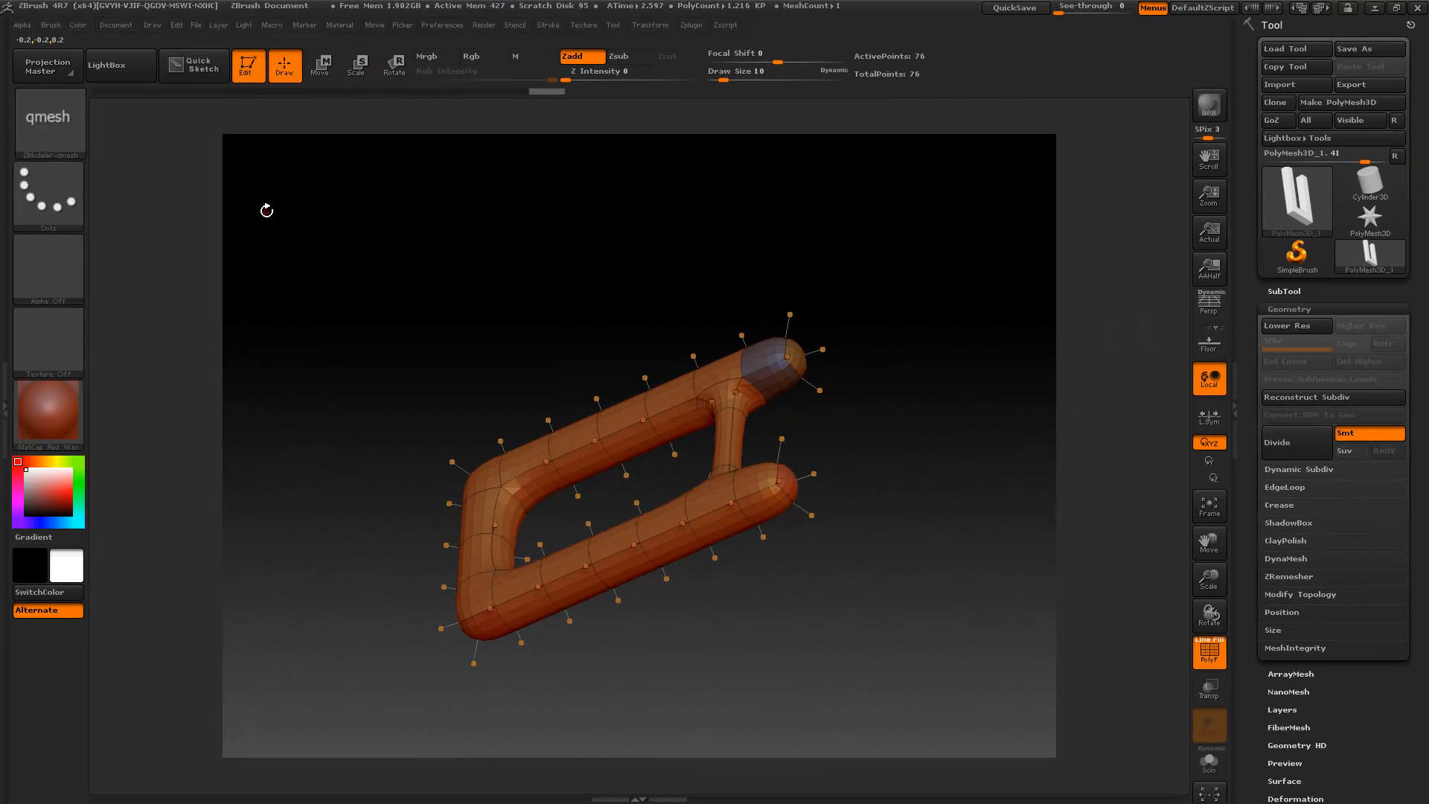
- Load the PM3D_eztrombone_11.ZTL tool from LightBox and close LightBox
{"action": "left_click", "coordinate": [118, 75]}
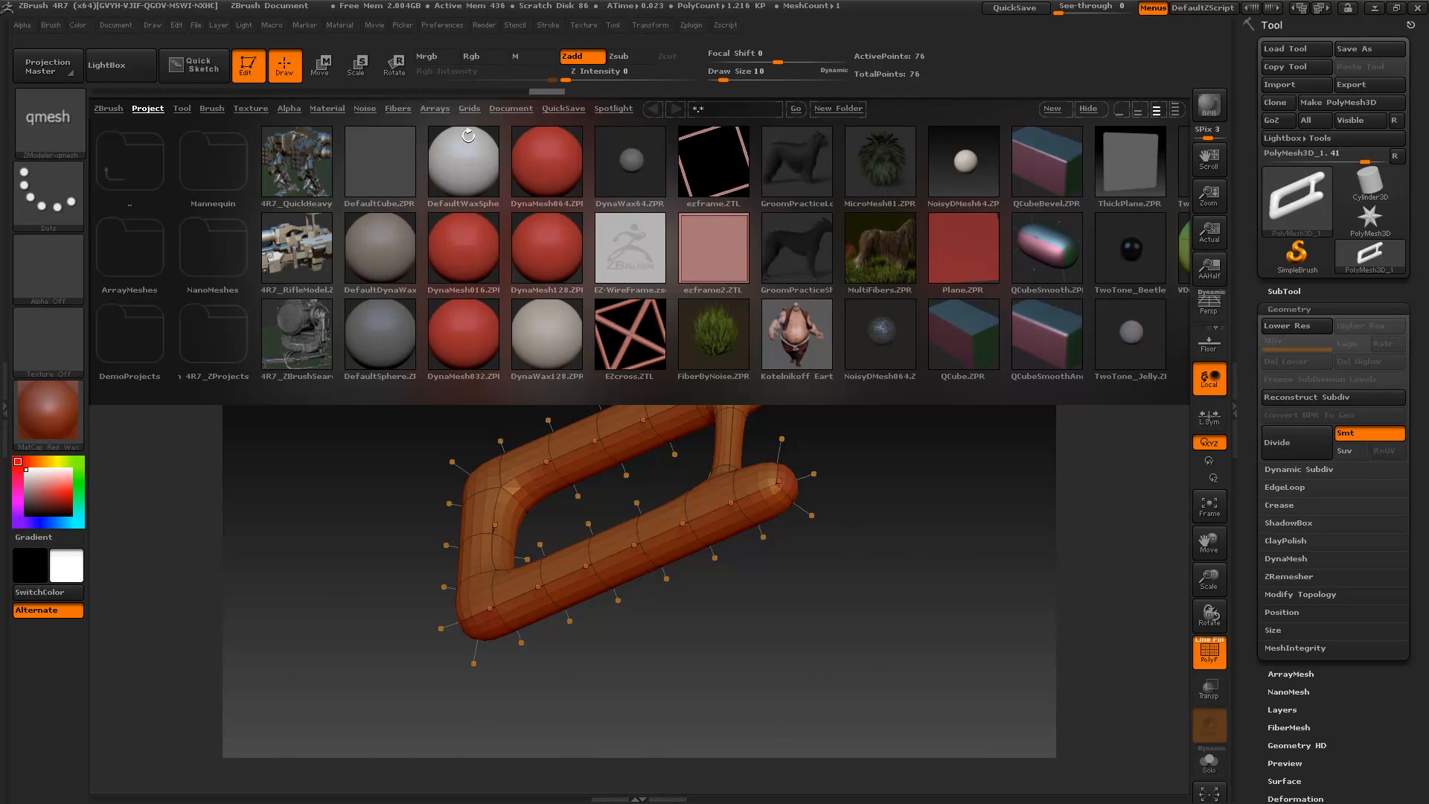
{"action": "left_click", "coordinate": [190, 111]}
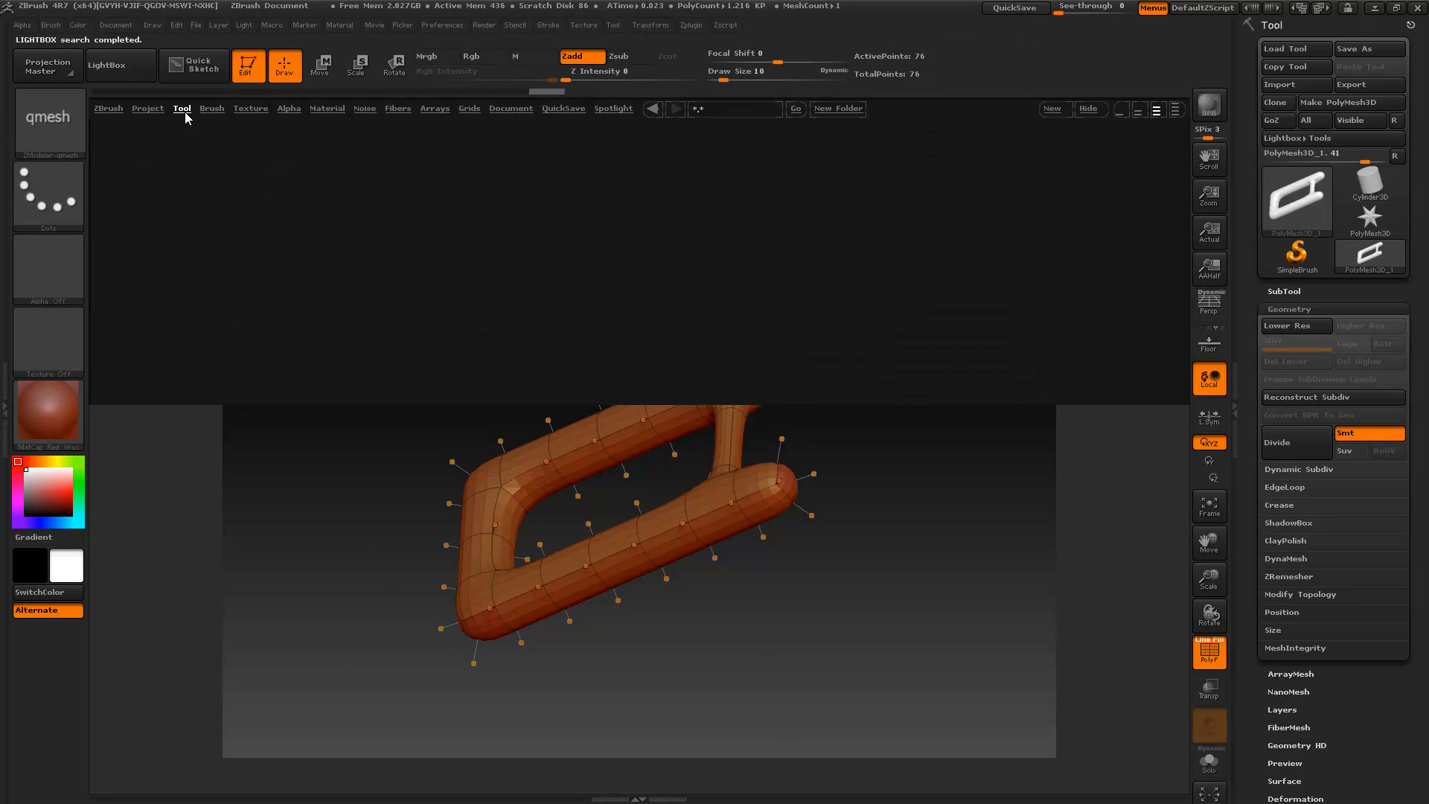
{"action": "double_click", "coordinate": [459, 168]}
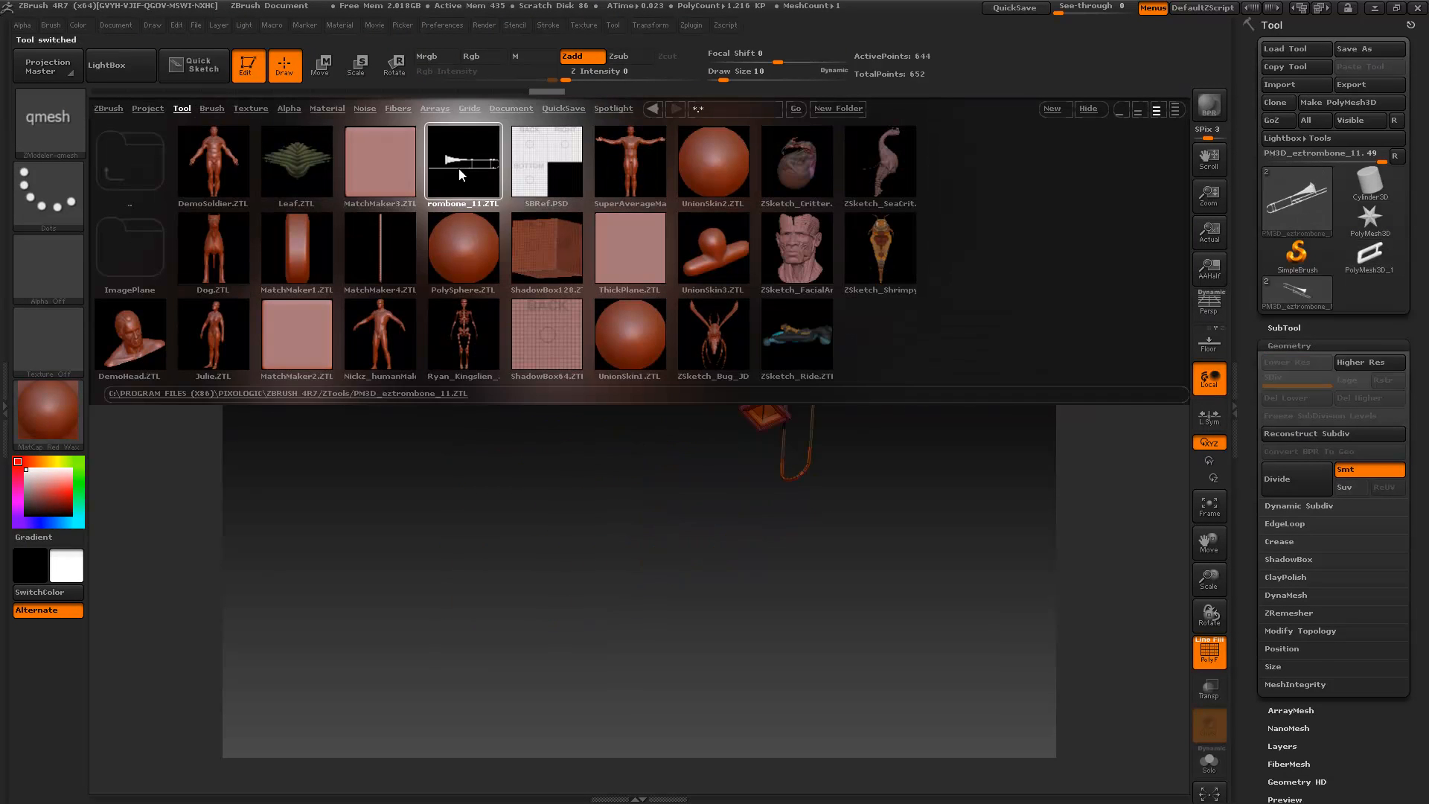
{"action": "left_click", "coordinate": [131, 70]}
- Examine the trombone model's bell, tubing, slide bend and connecting braces up close
{"action": "mouse_move", "coordinate": [778, 533]}
{"action": "left_mouse_down"}
{"action": "mouse_move", "coordinate": [737, 488]}
{"action": "mouse_move", "coordinate": [839, 469]}
{"action": "mouse_move", "coordinate": [858, 605]}
{"action": "mouse_move", "coordinate": [893, 603]}
{"action": "mouse_move", "coordinate": [735, 554]}
{"action": "mouse_move", "coordinate": [789, 541]}
{"action": "left_mouse_up"}
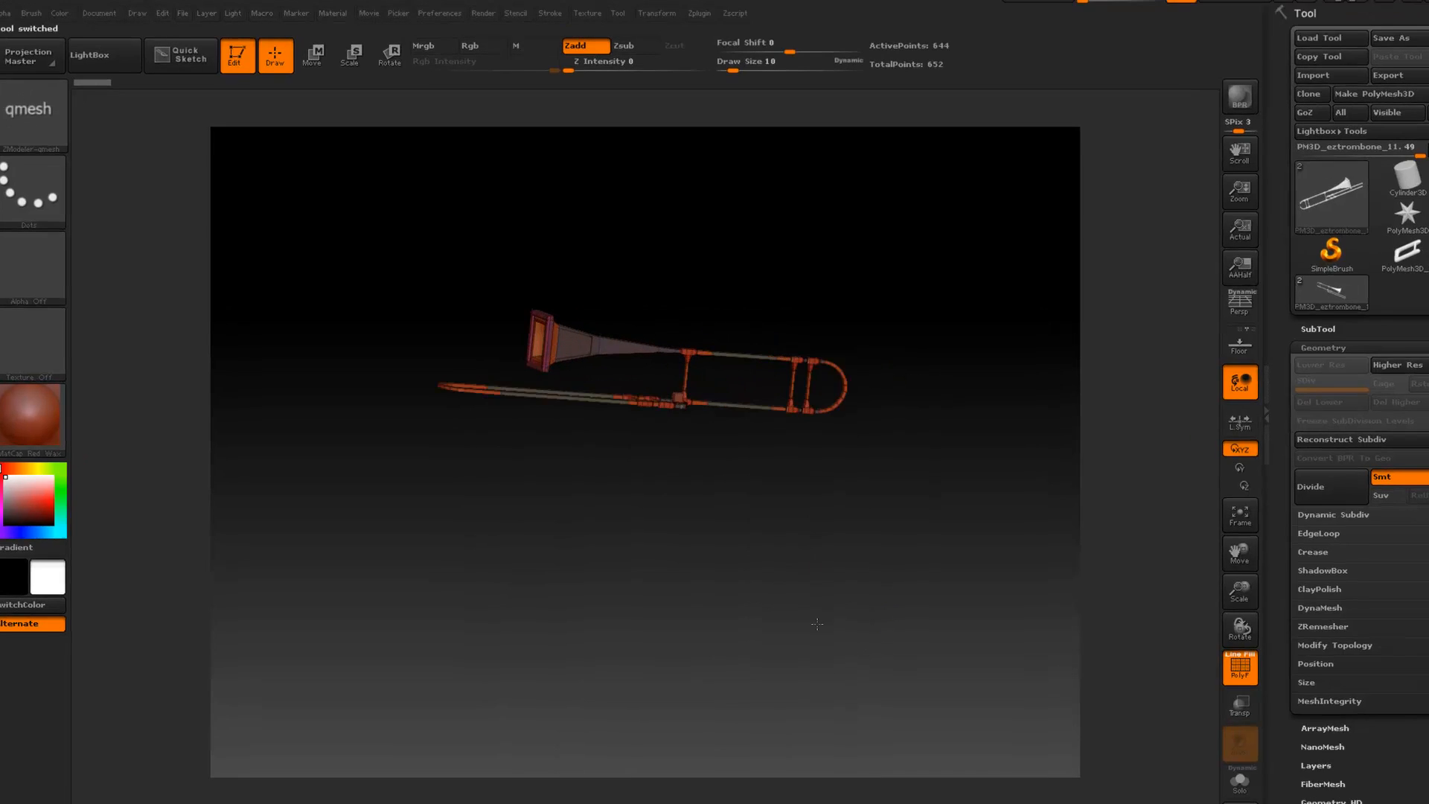
{"action": "left_click_drag", "start_coordinate": [817, 623], "coordinate": [898, 789], "text": "alt"}
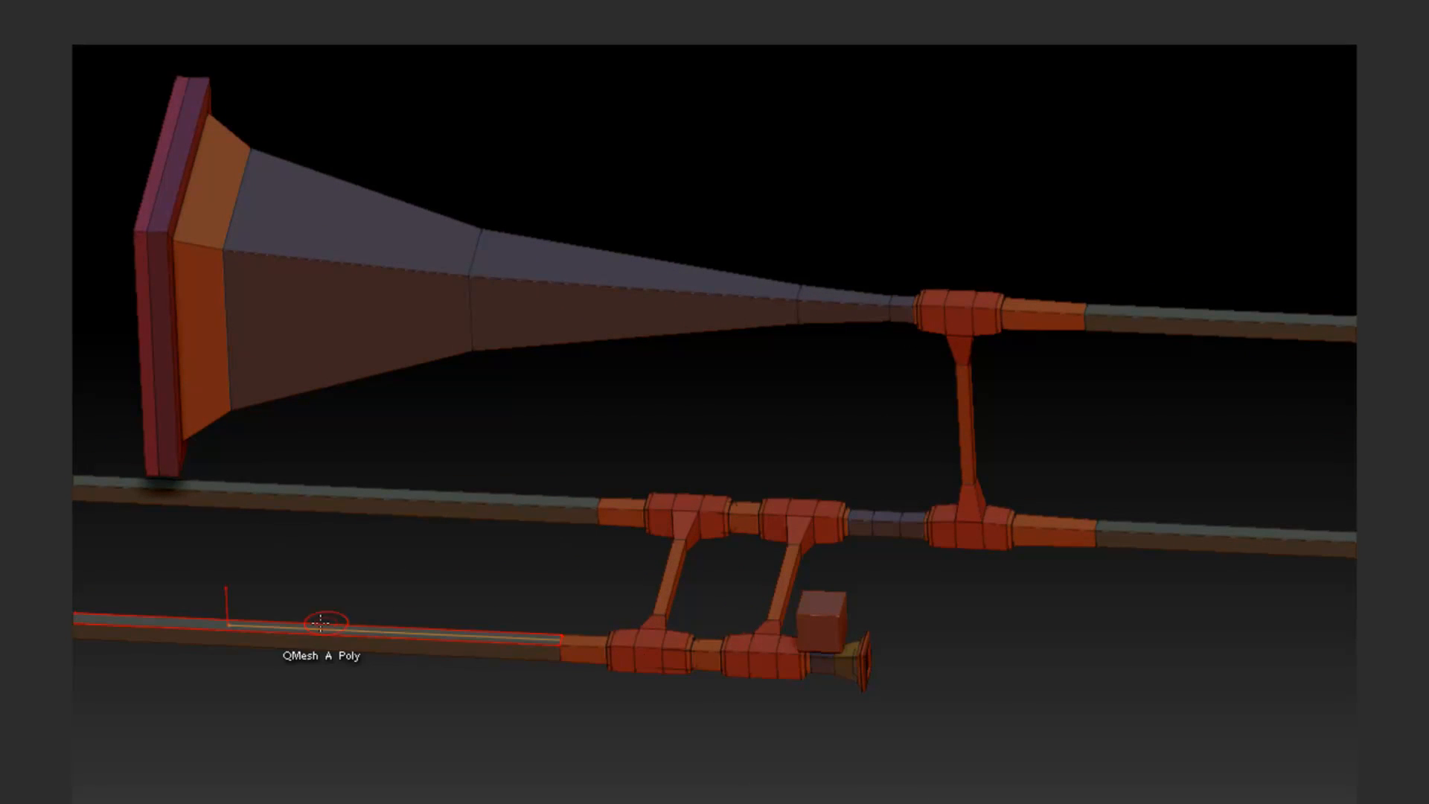
{"action": "left_click_drag", "start_coordinate": [390, 737], "coordinate": [754, 761], "text": "alt"}
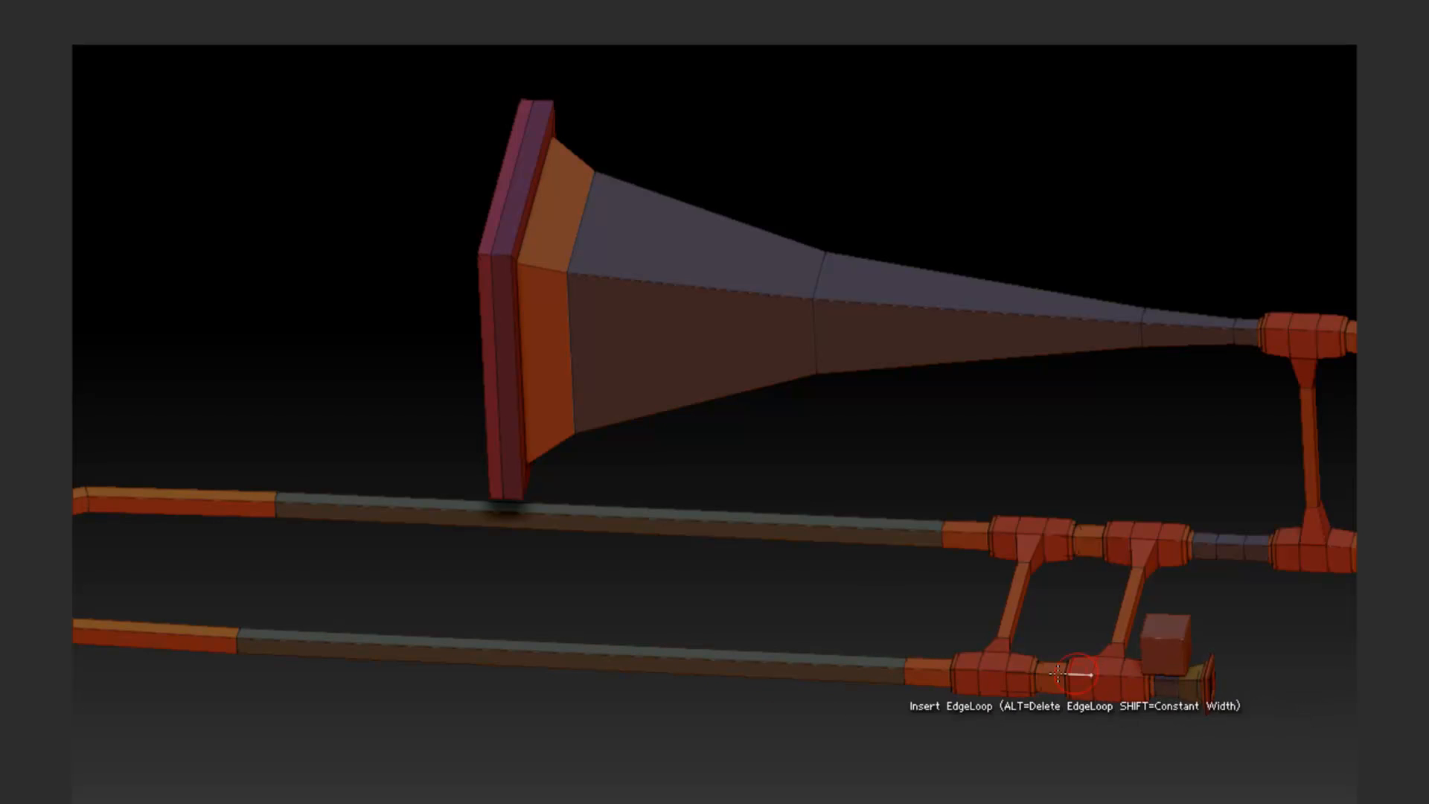
{"action": "left_click_drag", "start_coordinate": [501, 698], "coordinate": [622, 766]}
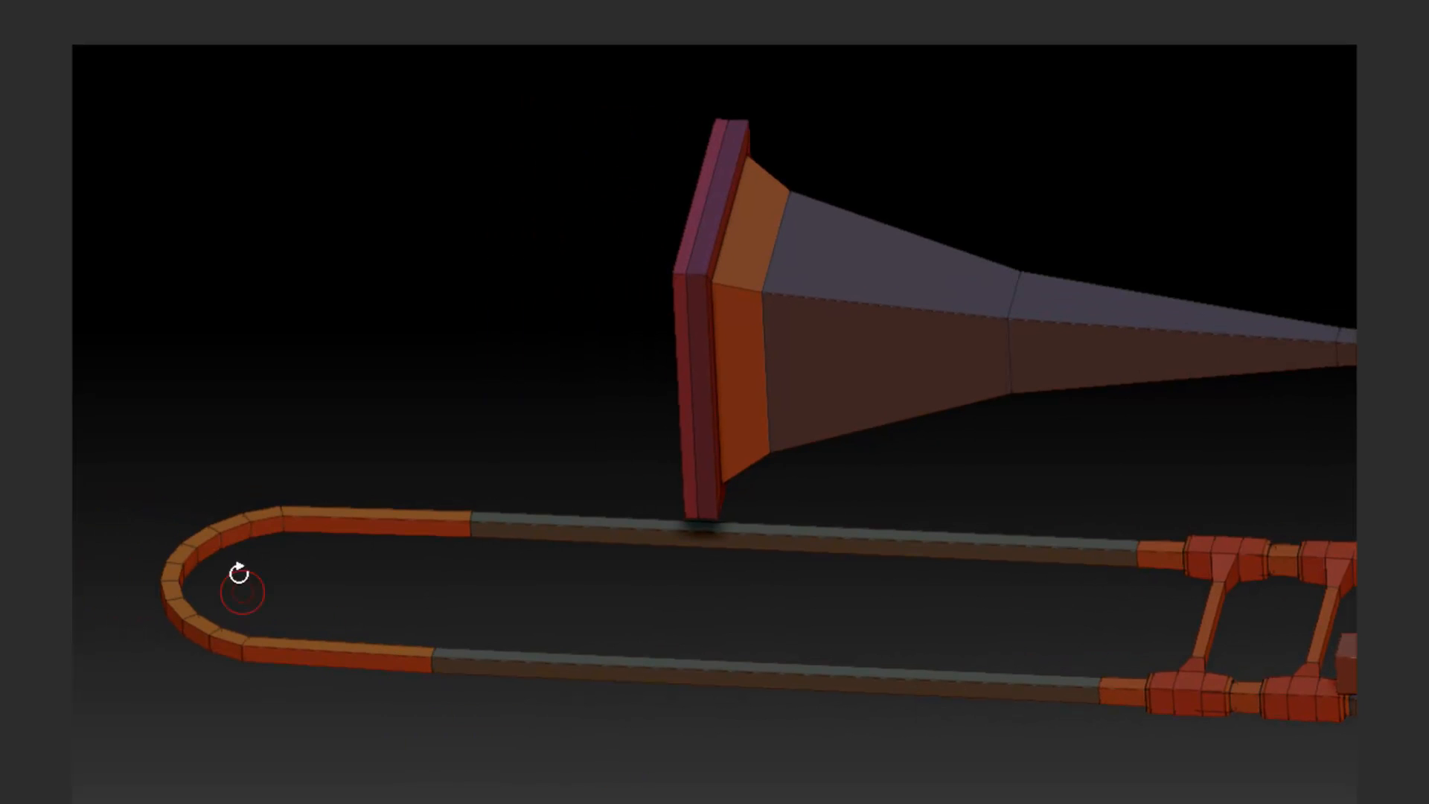
{"action": "left_click_drag", "start_coordinate": [1004, 757], "coordinate": [693, 730], "text": "alt"}
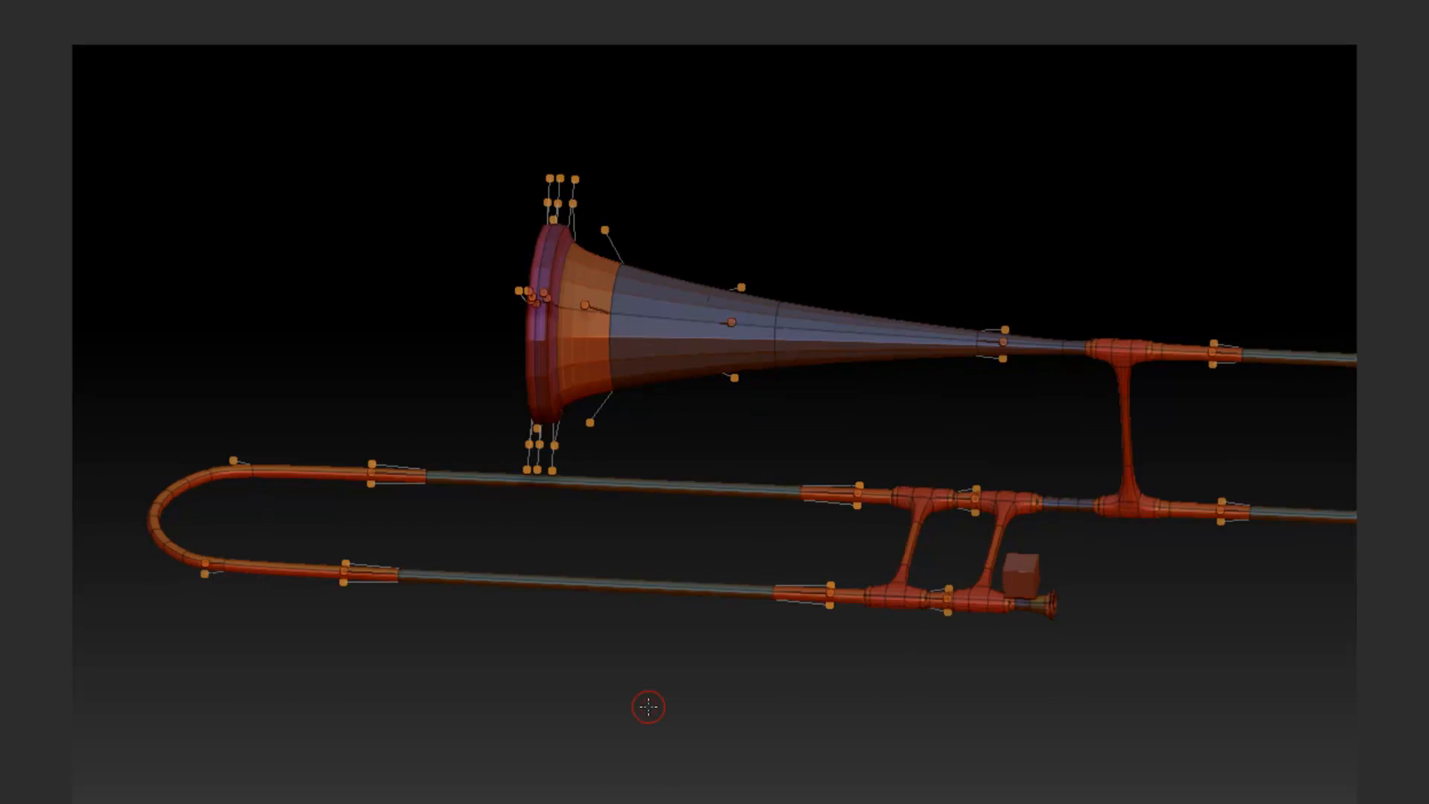
{"action": "left_click_drag", "start_coordinate": [648, 707], "coordinate": [726, 800]}
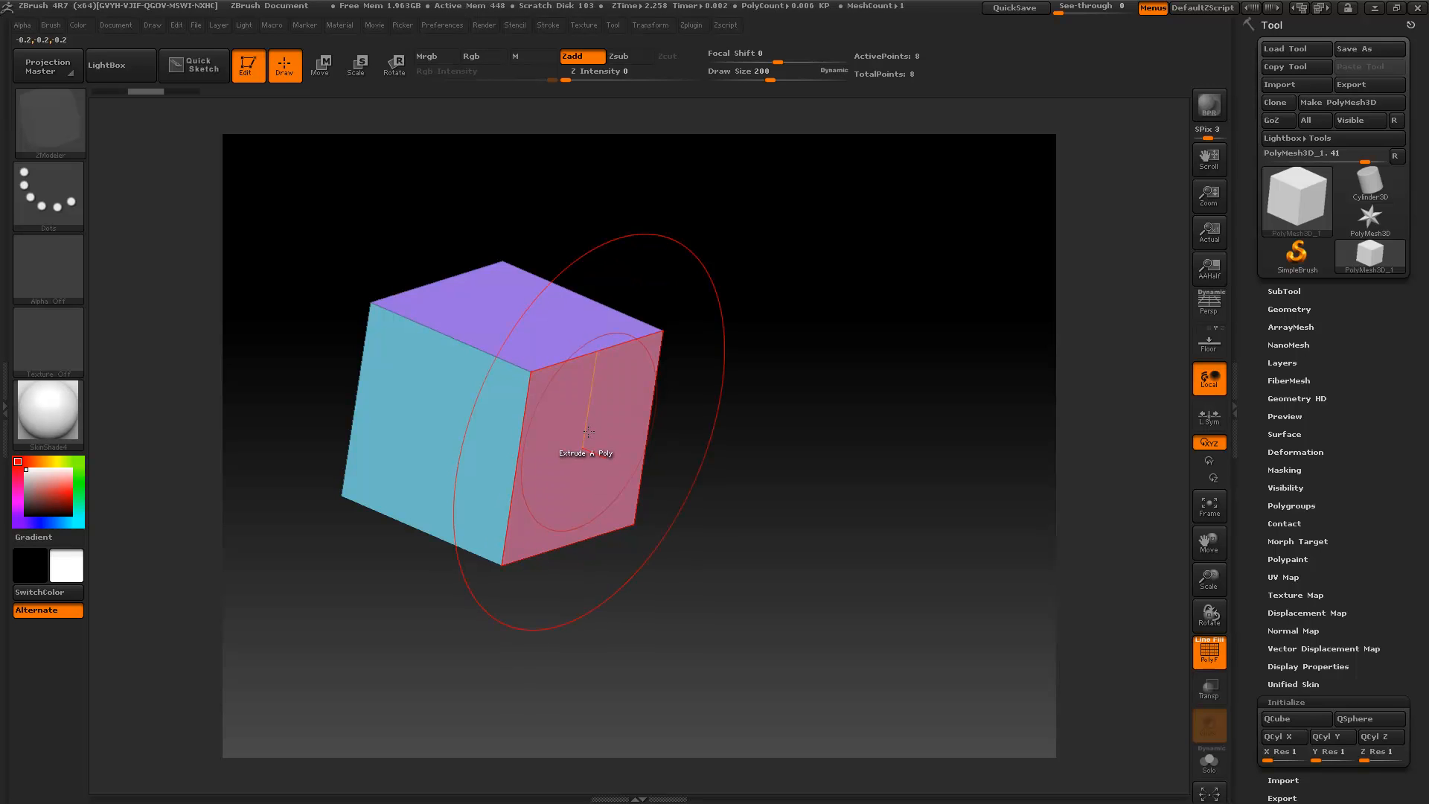
- Review the Draw Size and the ZModeler polygon actions for the cube, including the Extrude target and Step By Brush modifier
{"action": "key", "text": "space"}
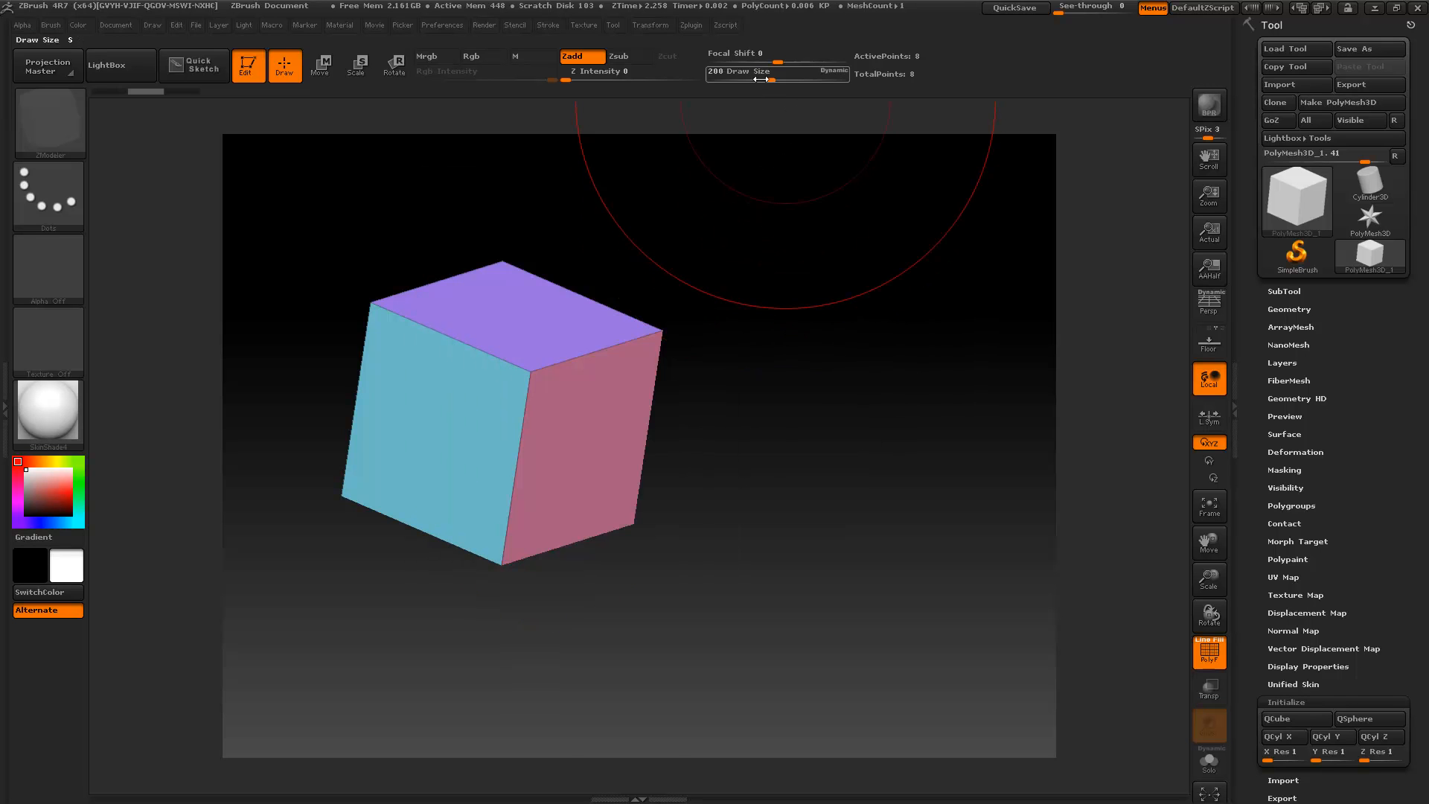
{"action": "key", "text": "space"}
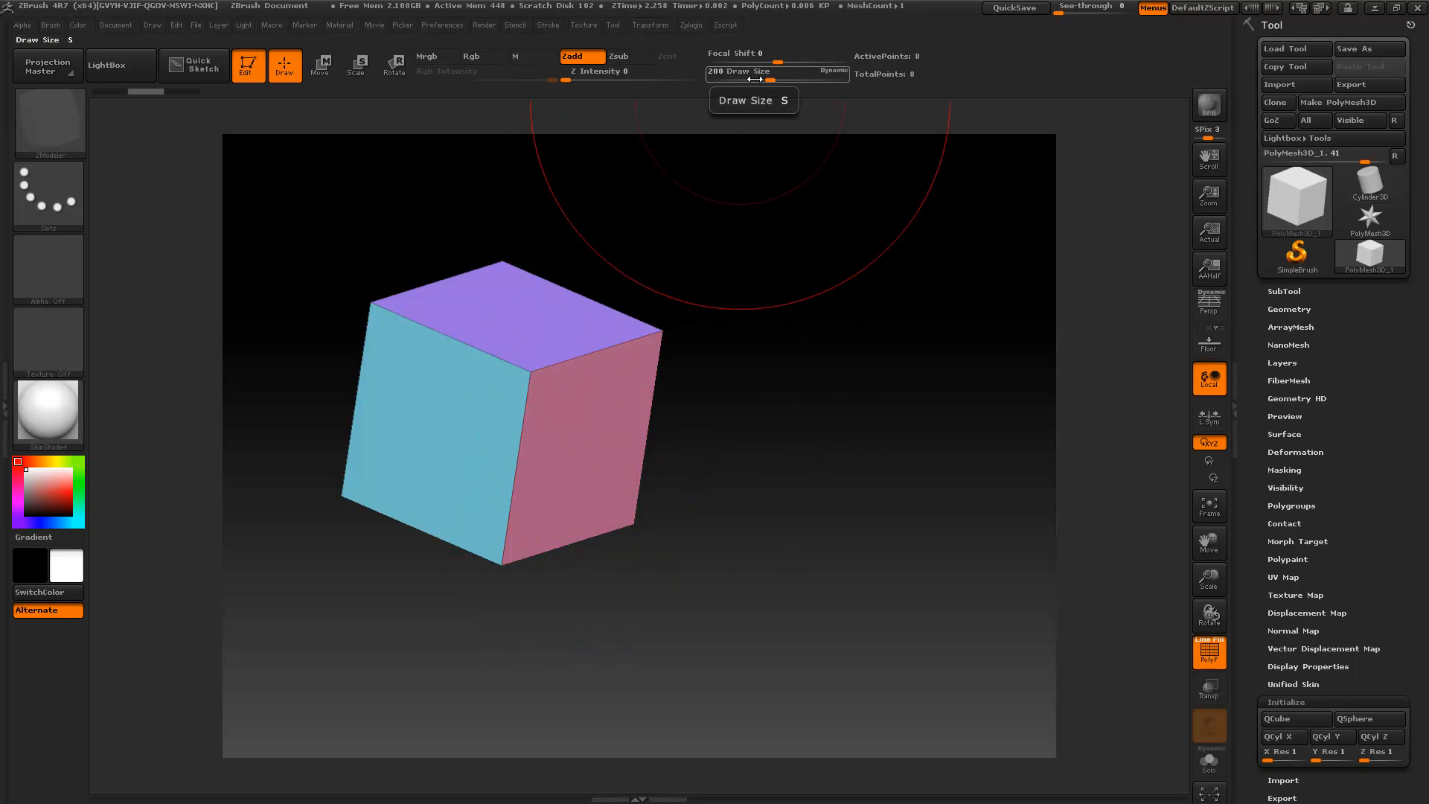
{"action": "key", "text": "space"}
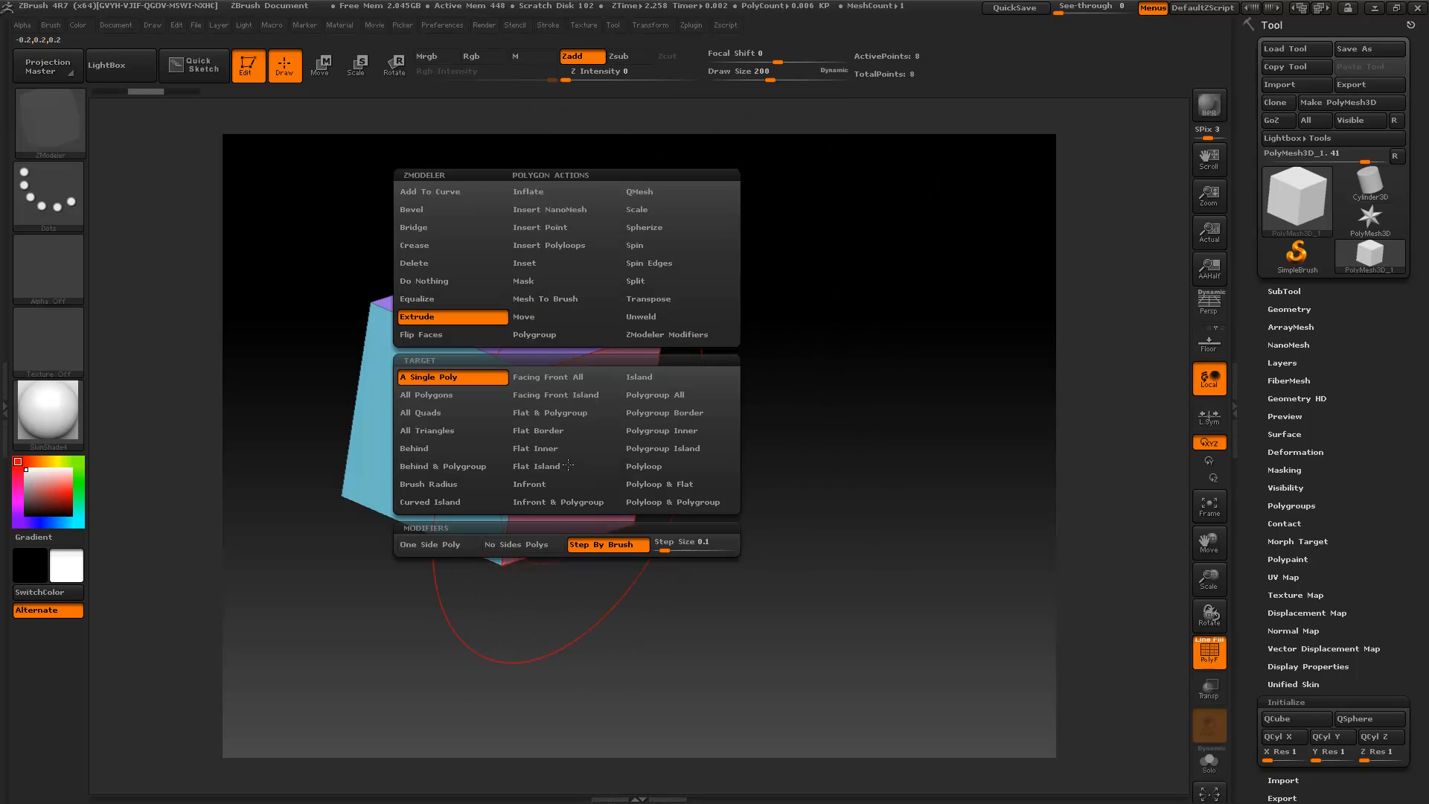